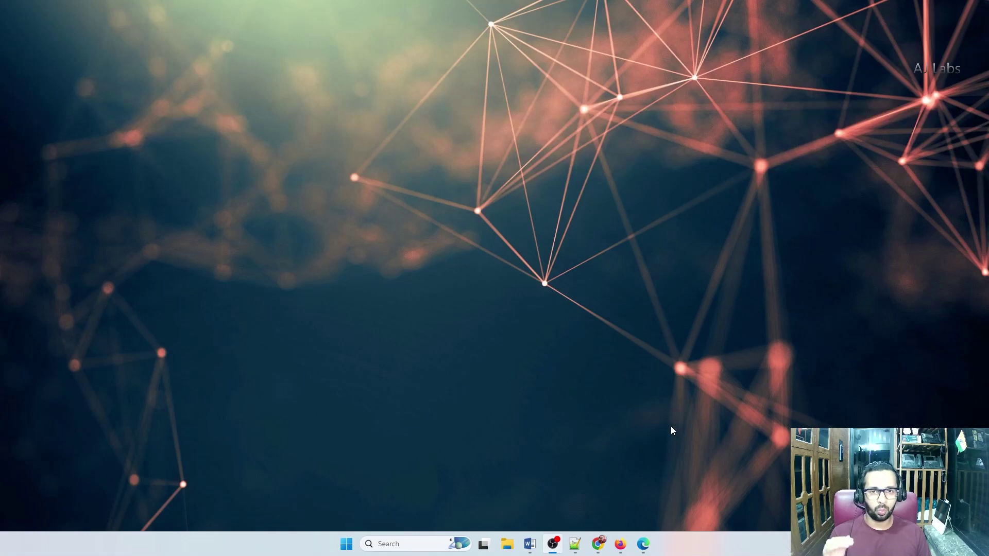
Step: Switch to the Microsoft 365 Developer Program dashboard page
{"action": "left_click", "coordinate": [597, 544]}
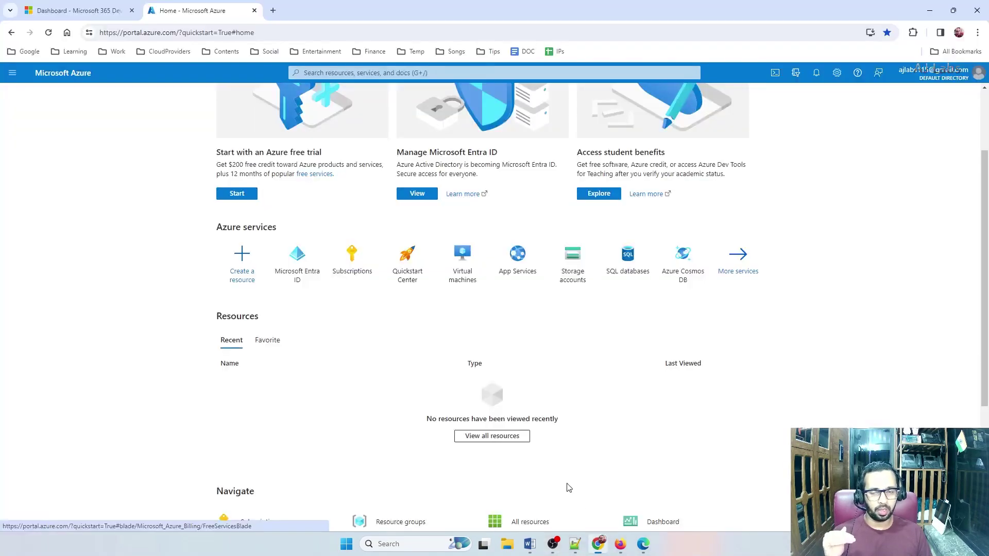
{"action": "left_click", "coordinate": [95, 10]}
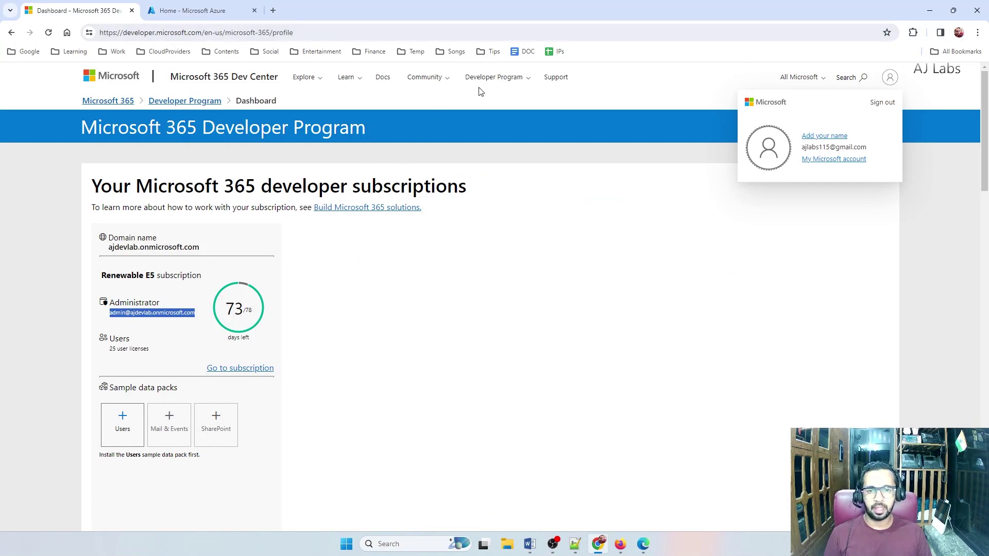
{"action": "left_click", "coordinate": [504, 85]}
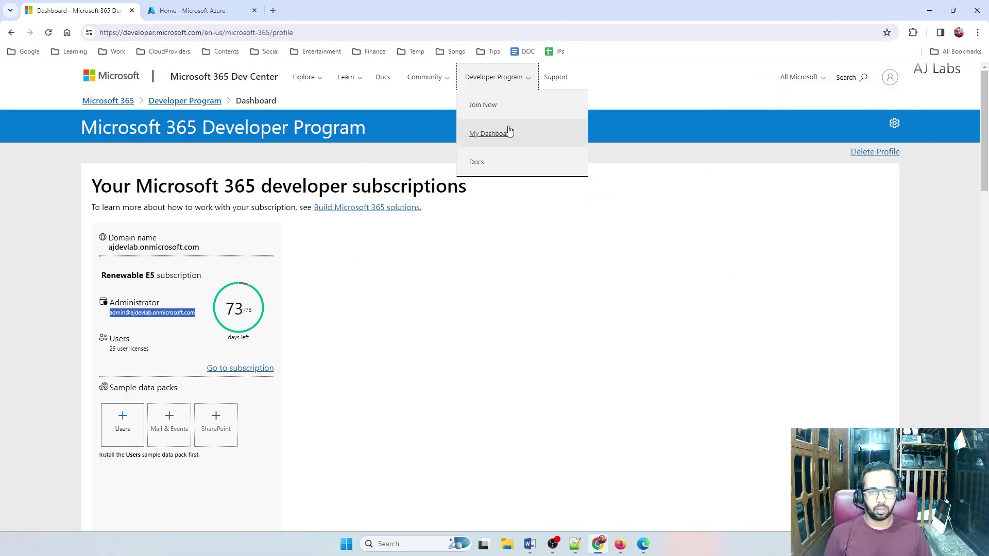
{"action": "left_click", "coordinate": [547, 280]}
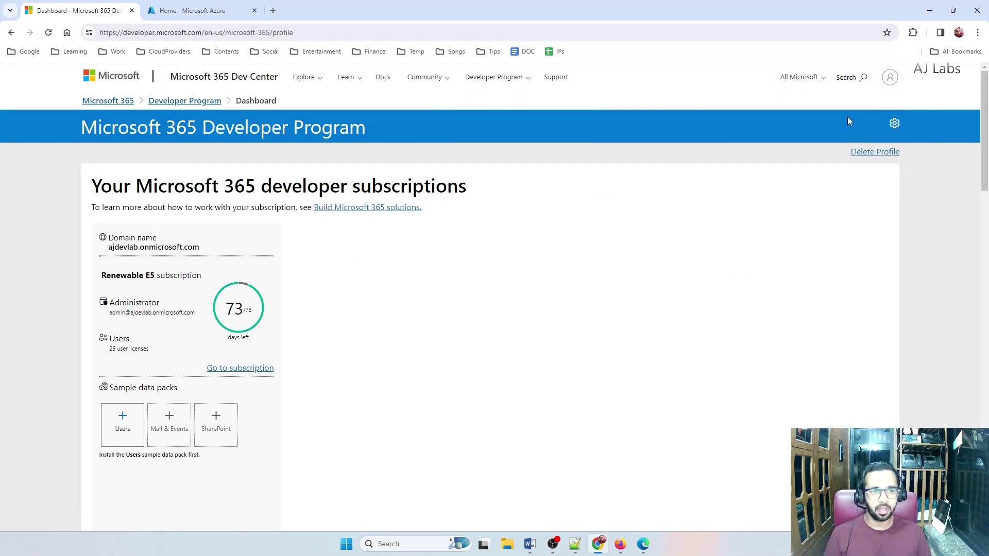
Step: Review the signed-in account and the Renewable E5 subscription with 73 days left
{"action": "left_click", "coordinate": [890, 77]}
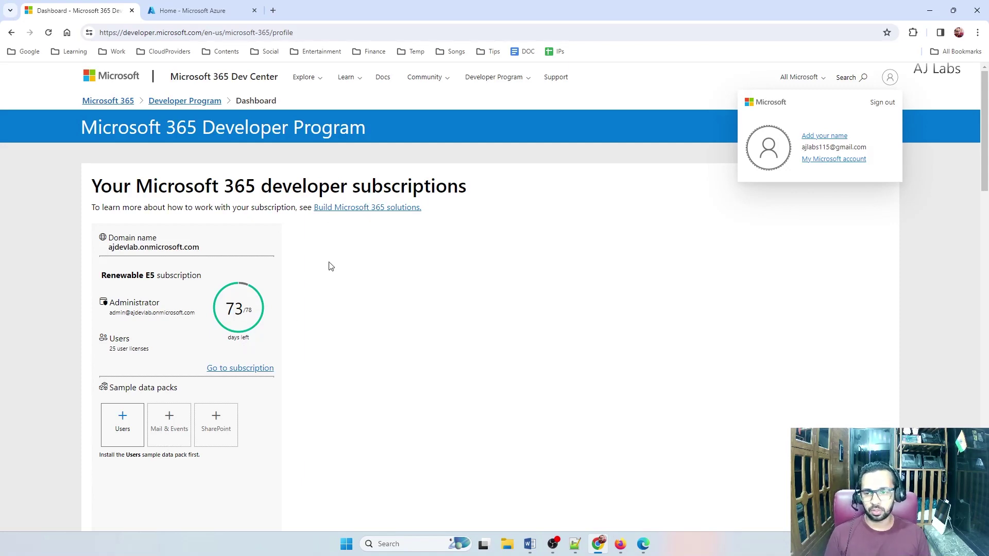
{"action": "left_click_drag", "start_coordinate": [101, 276], "coordinate": [155, 279]}
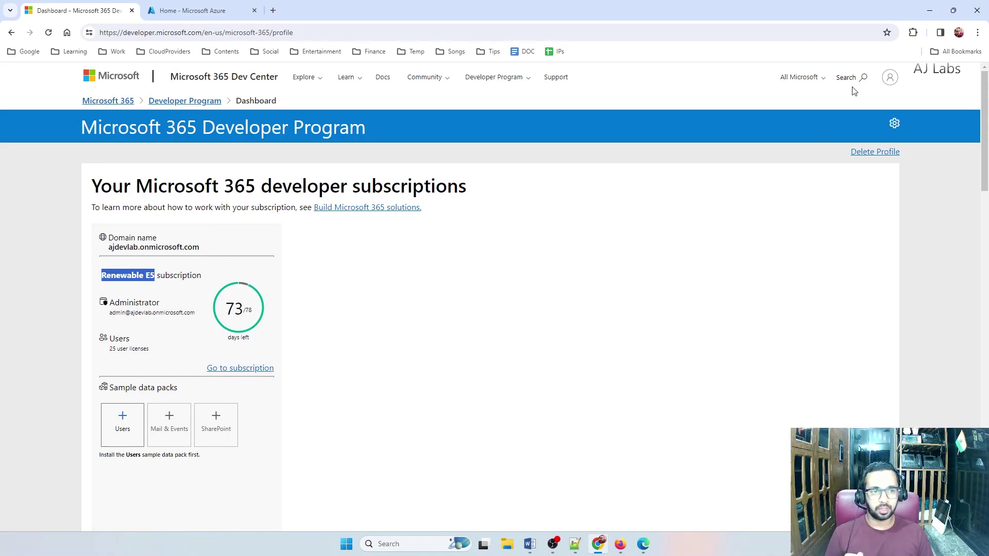
{"action": "left_click", "coordinate": [890, 77]}
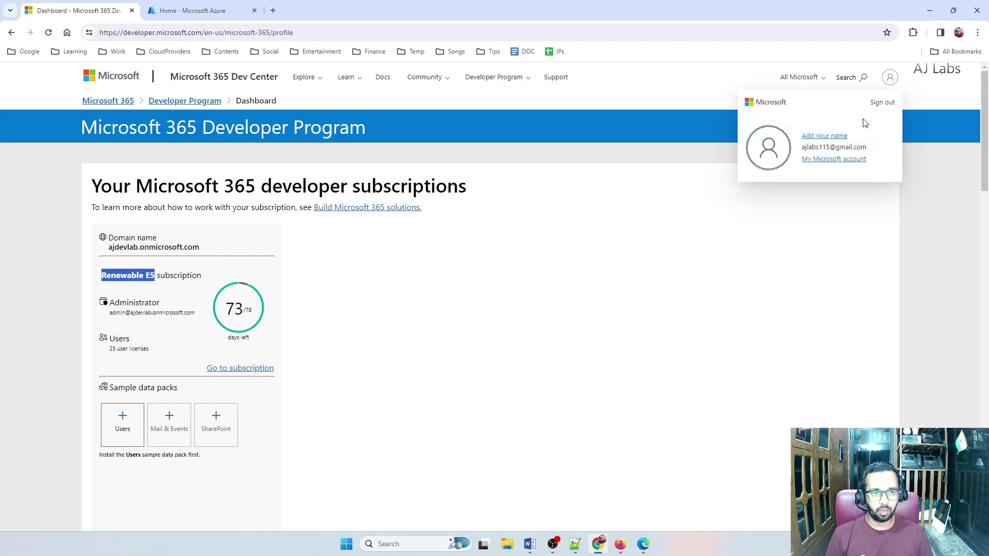
Step: View the two directory accounts in Microsoft Entra ID, then return to the Developer Program dashboard
{"action": "left_click", "coordinate": [177, 10]}
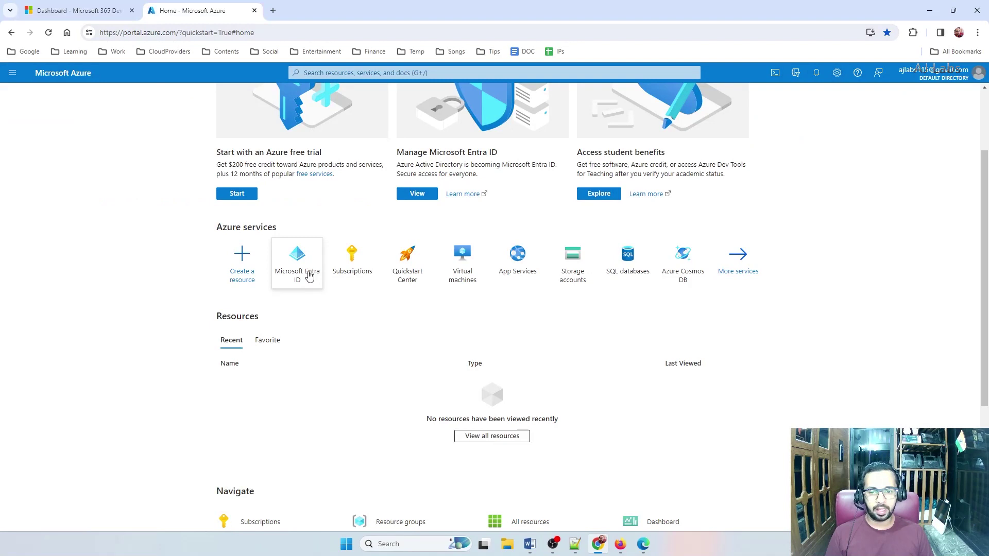
{"action": "left_click", "coordinate": [308, 272]}
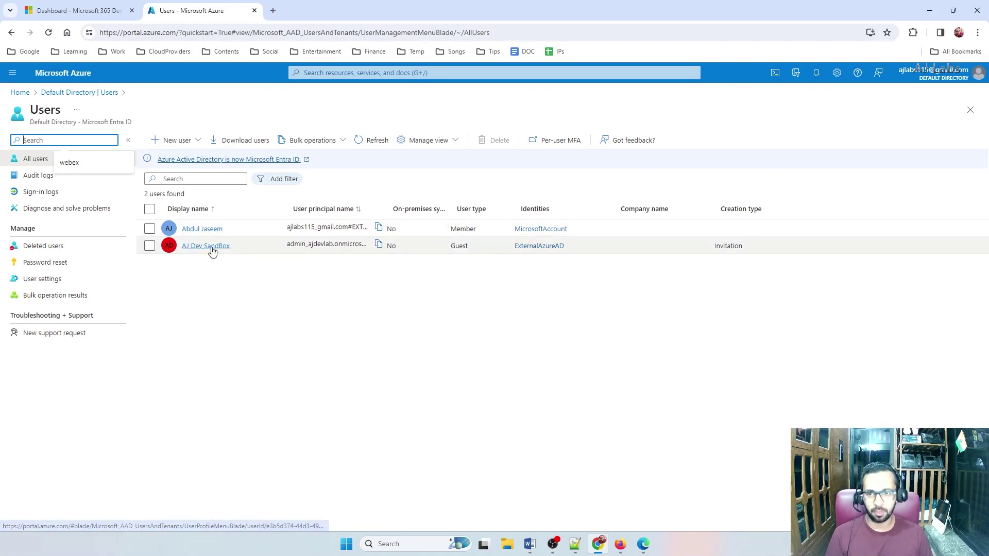
{"action": "key", "text": "ctrl+Tab"}
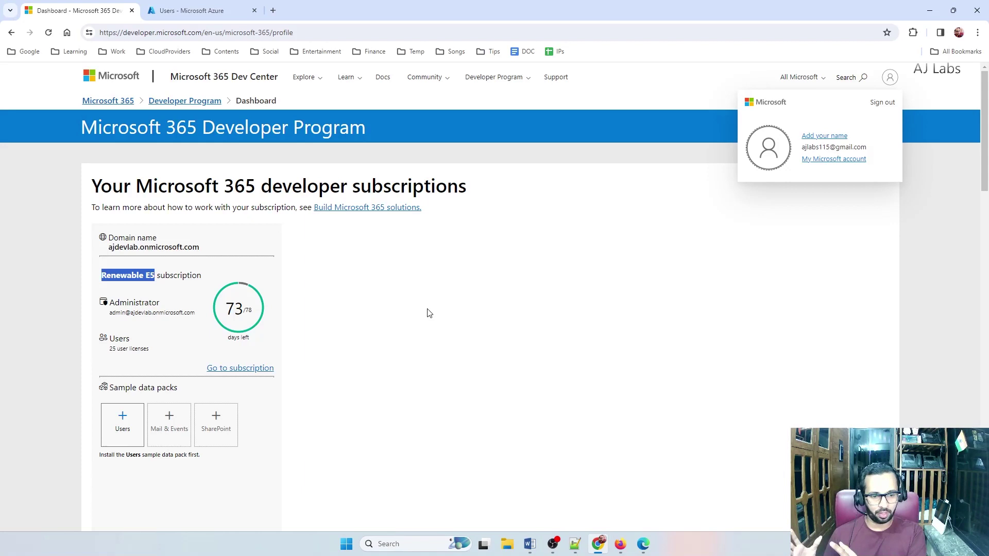
{"action": "left_click", "coordinate": [469, 353]}
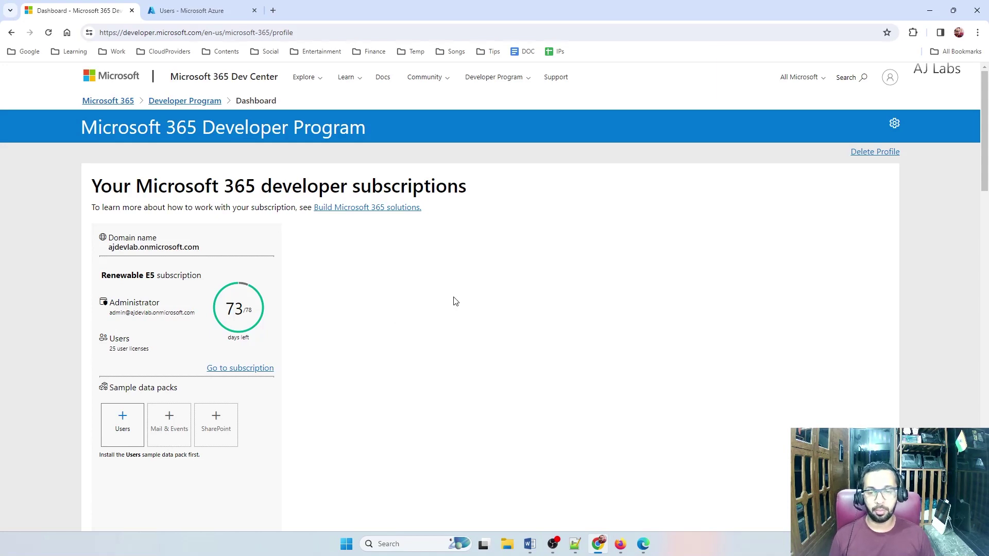
{"action": "left_click_drag", "start_coordinate": [108, 313], "coordinate": [152, 314]}
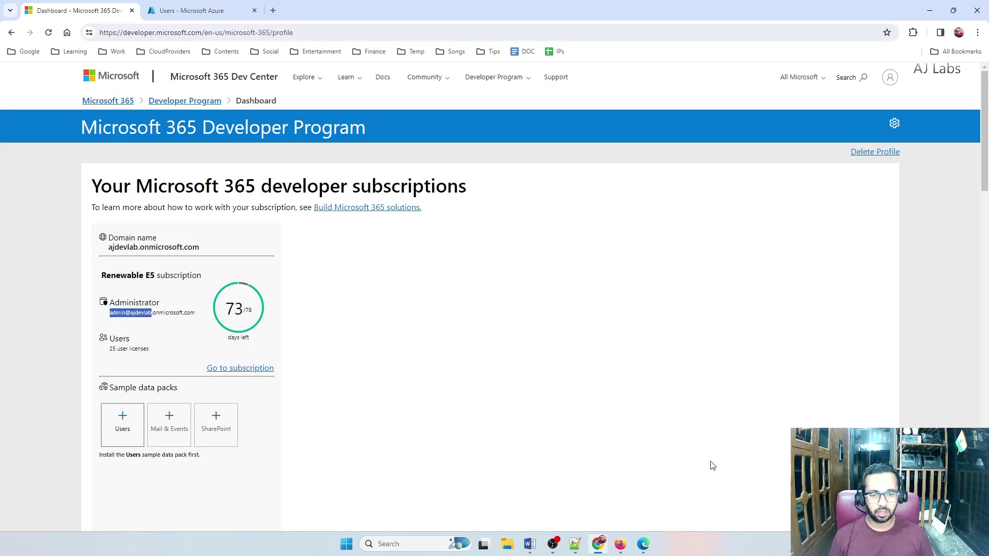
{"action": "left_click", "coordinate": [666, 282]}
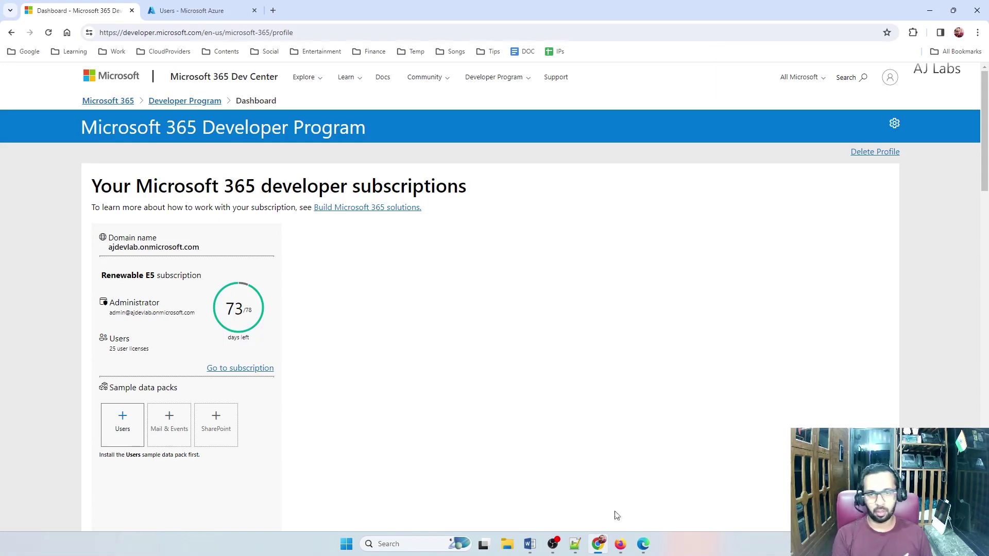
{"action": "mouse_move", "coordinate": [597, 542]}
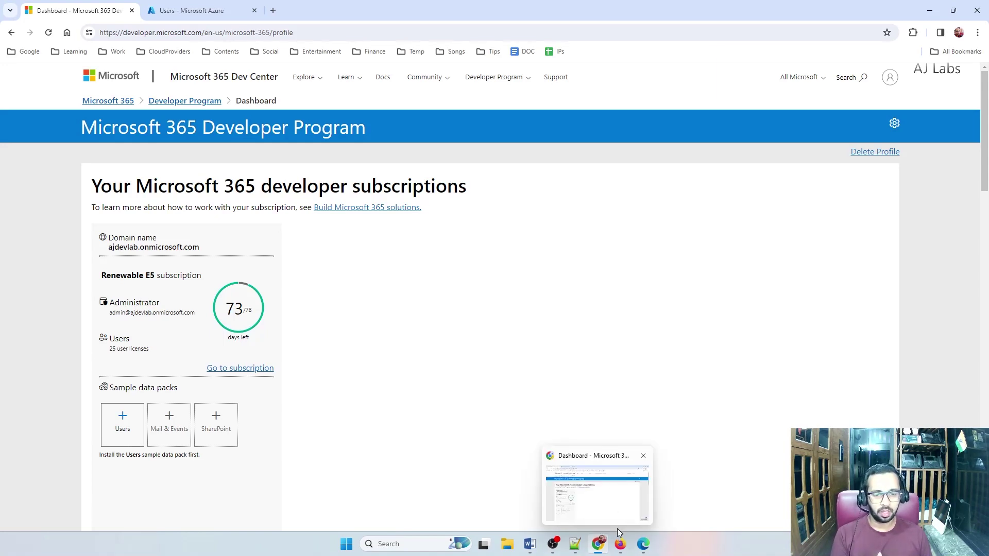
{"action": "left_click", "coordinate": [890, 78]}
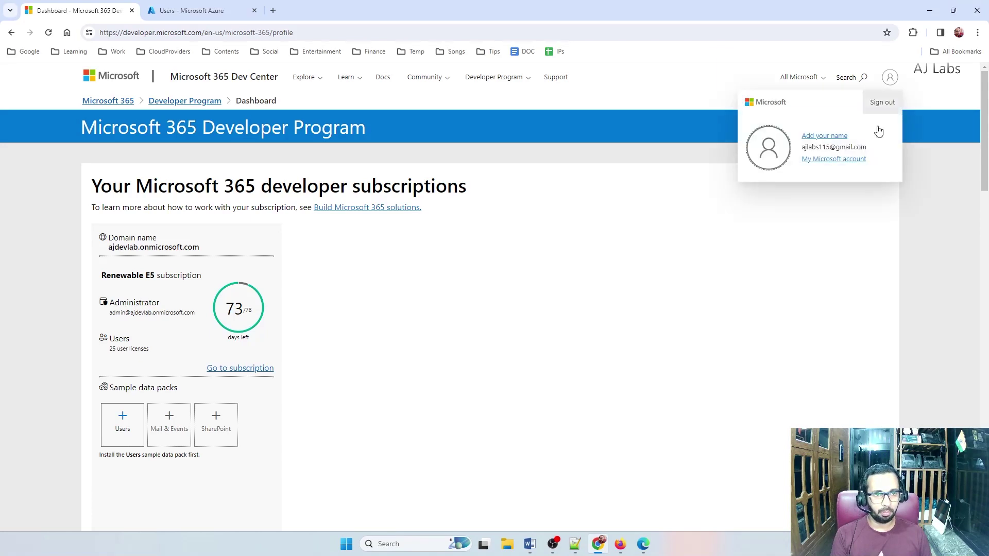
{"action": "mouse_move", "coordinate": [621, 542]}
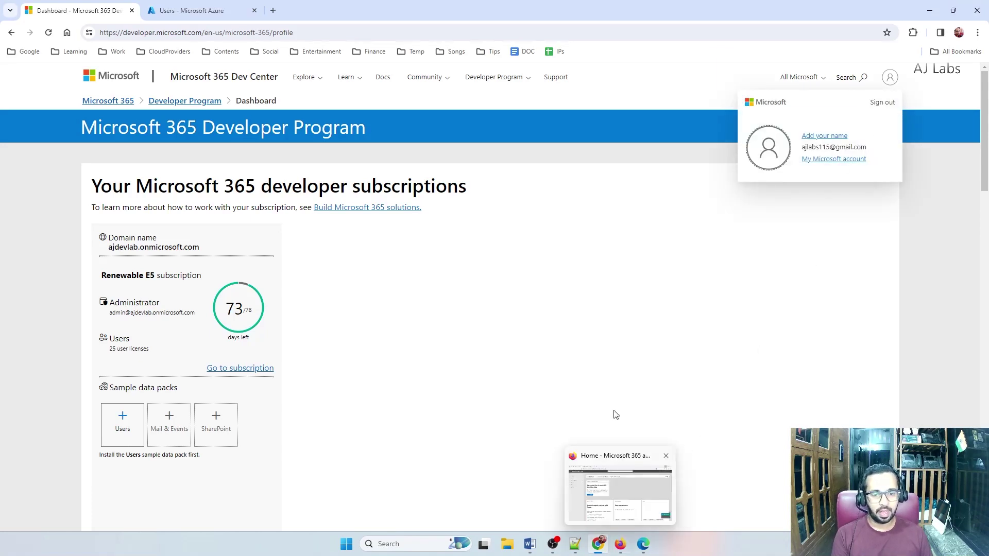
Step: Check the signed-in admin, review Your products, then go back to the Purchase services catalog
{"action": "left_click", "coordinate": [620, 493]}
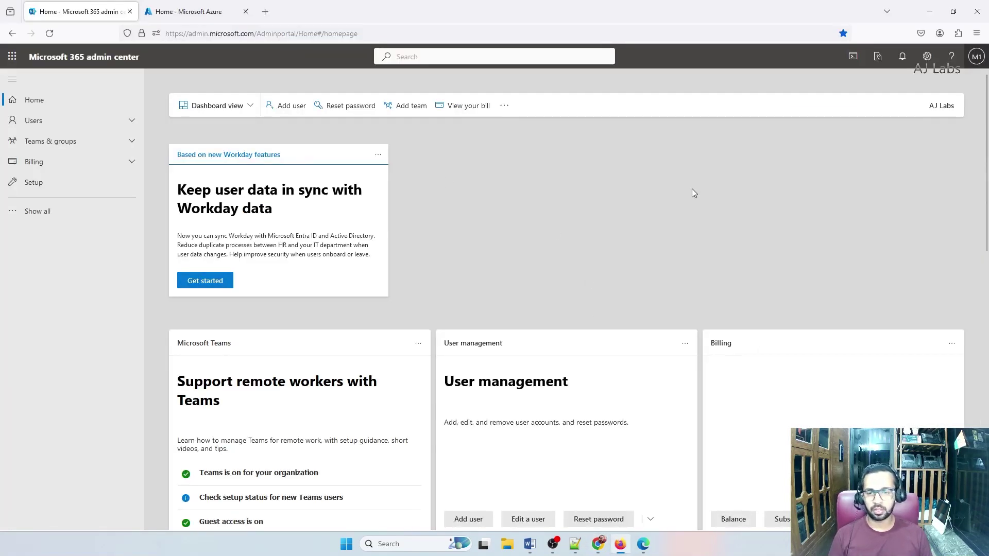
{"action": "left_click", "coordinate": [976, 57]}
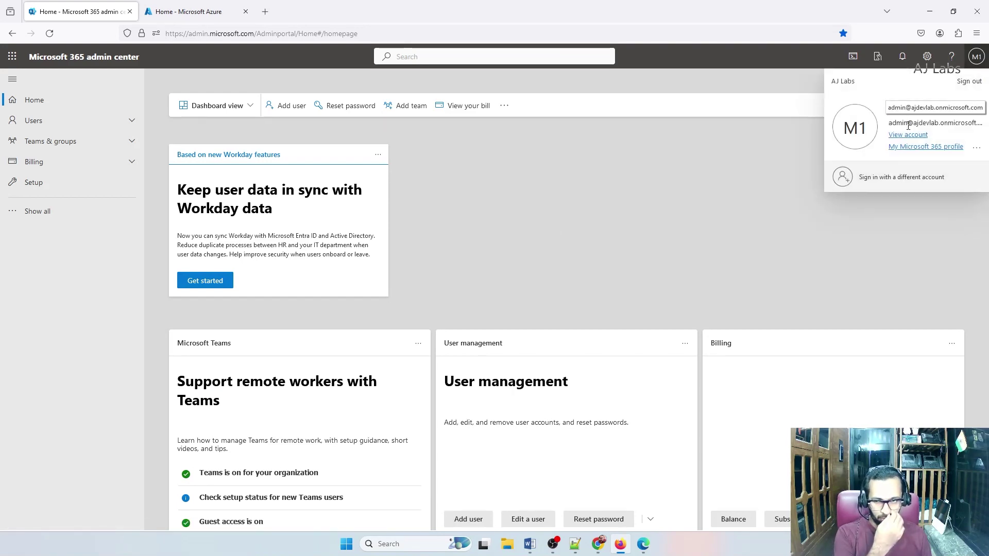
{"action": "left_click", "coordinate": [33, 161]}
{"action": "left_click", "coordinate": [34, 204]}
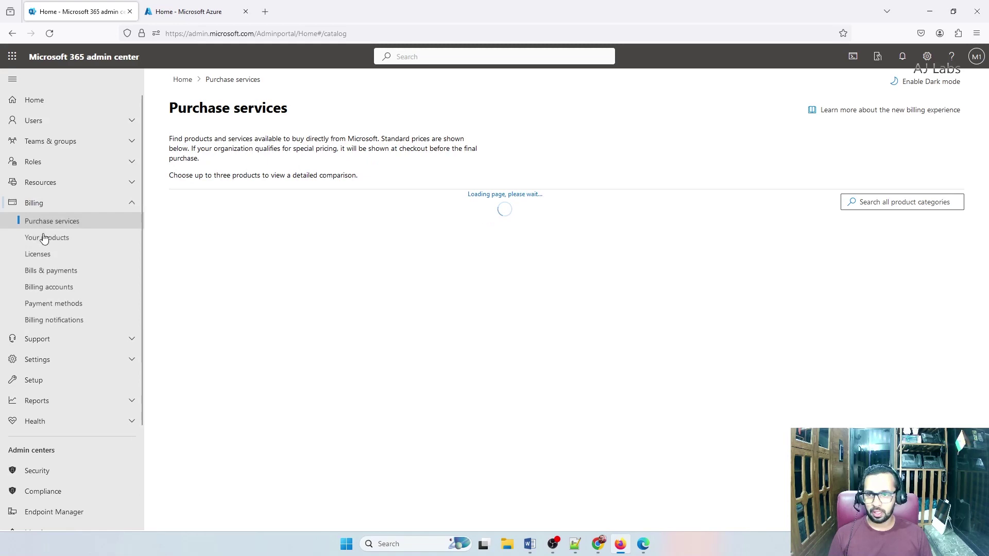
{"action": "left_click", "coordinate": [47, 238]}
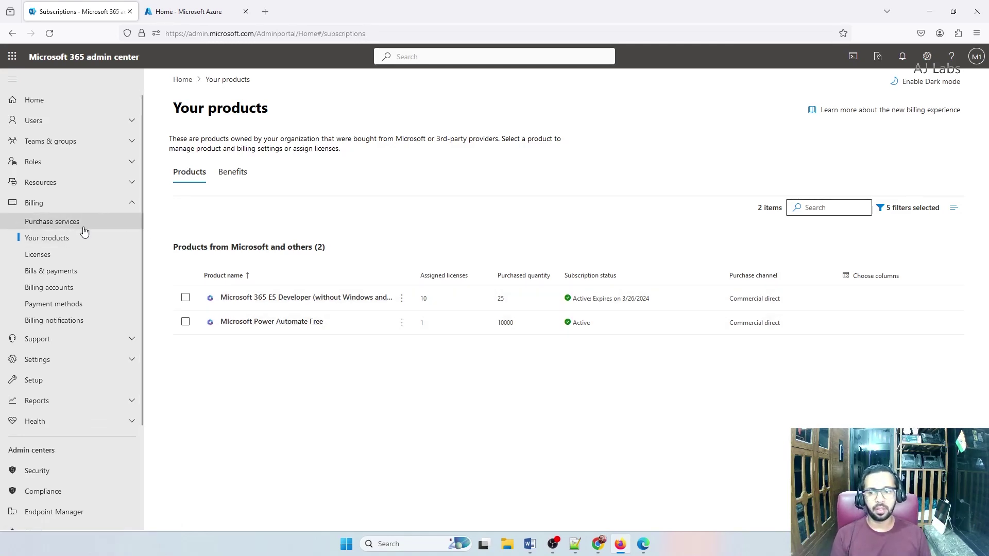
{"action": "left_click", "coordinate": [55, 225]}
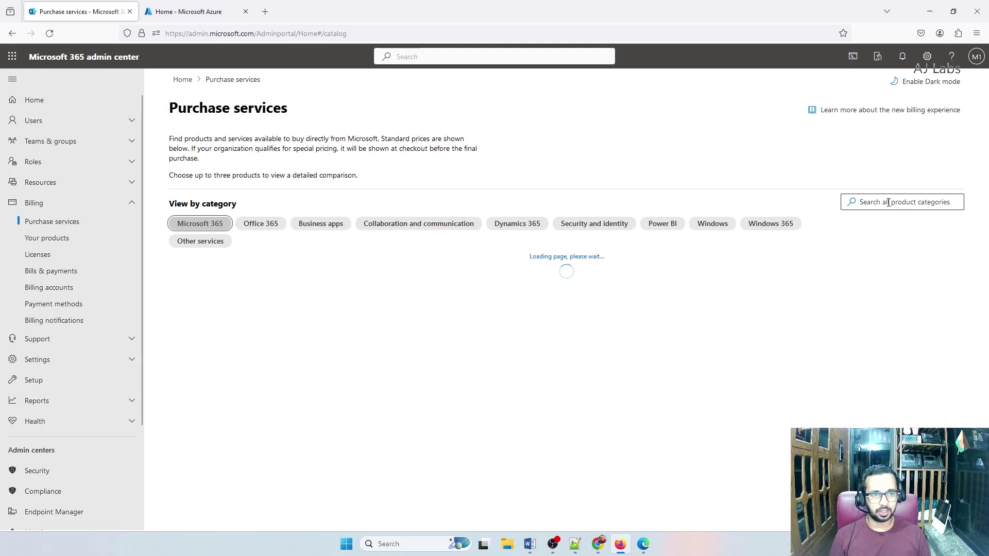
Step: Search Purchase services for 'calling plan', browse the results, then clear the search and go to Azure home
{"action": "left_click", "coordinate": [883, 202]}
{"action": "type", "text": "calling pla"}
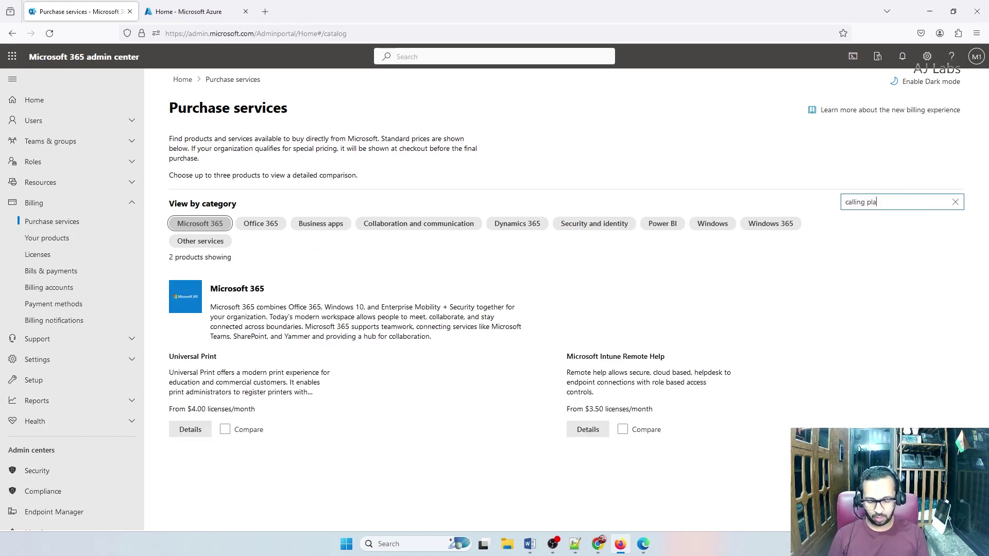
{"action": "type", "text": "n"}
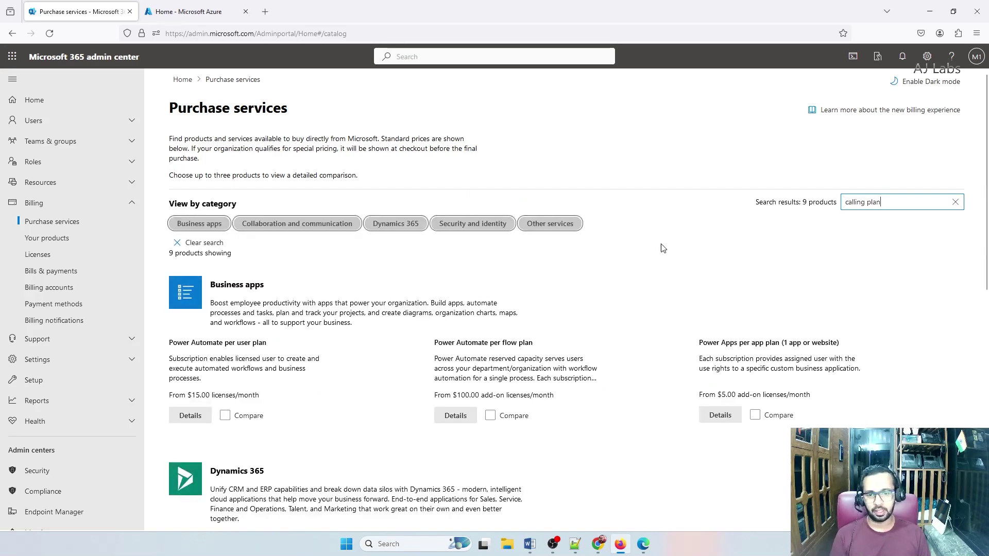
{"action": "scroll", "coordinate": [637, 287], "scroll_direction": "down", "scroll_amount": 1}
{"action": "scroll", "coordinate": [637, 287], "scroll_direction": "down", "scroll_amount": 7}
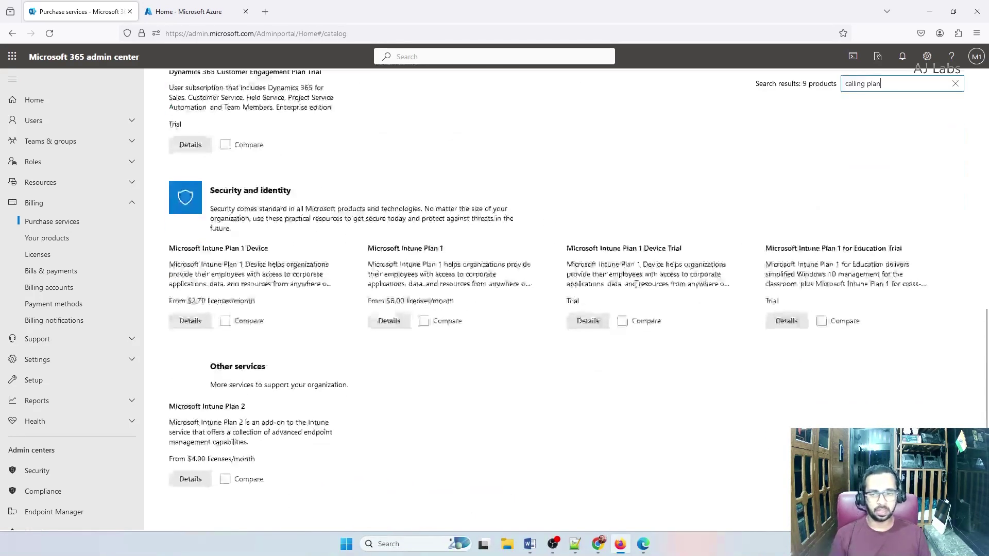
{"action": "scroll", "coordinate": [567, 348], "scroll_direction": "up", "scroll_amount": 9}
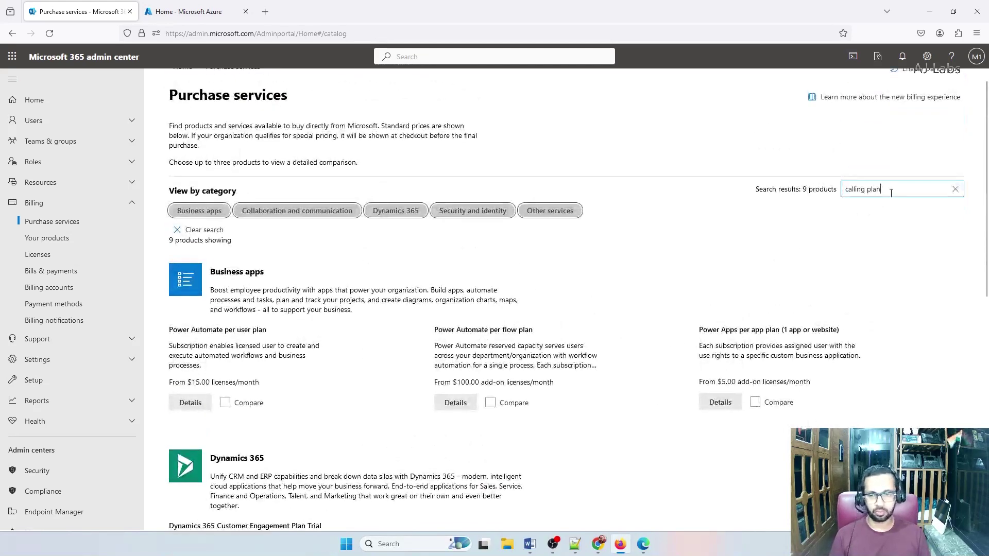
{"action": "left_click", "coordinate": [956, 189]}
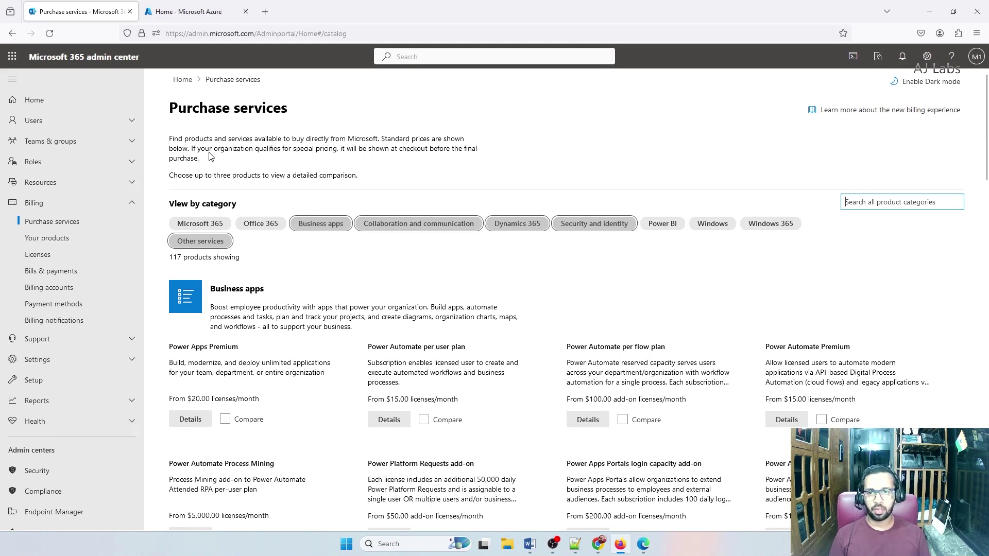
{"action": "left_click", "coordinate": [175, 17]}
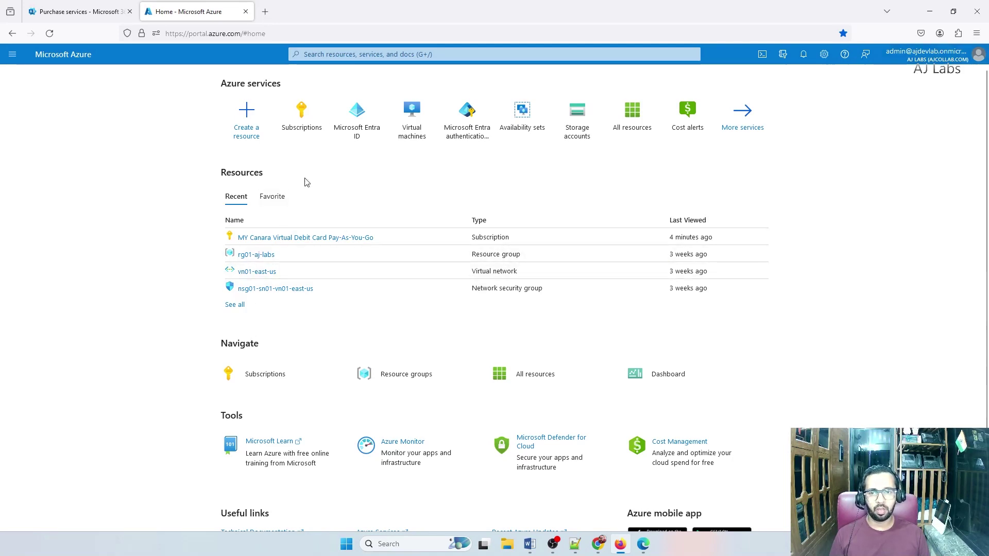
Step: Open Azure Subscriptions and start adding one to see the Free Trial, Pay-As-You-Go and Students offers
{"action": "mouse_move", "coordinate": [307, 129]}
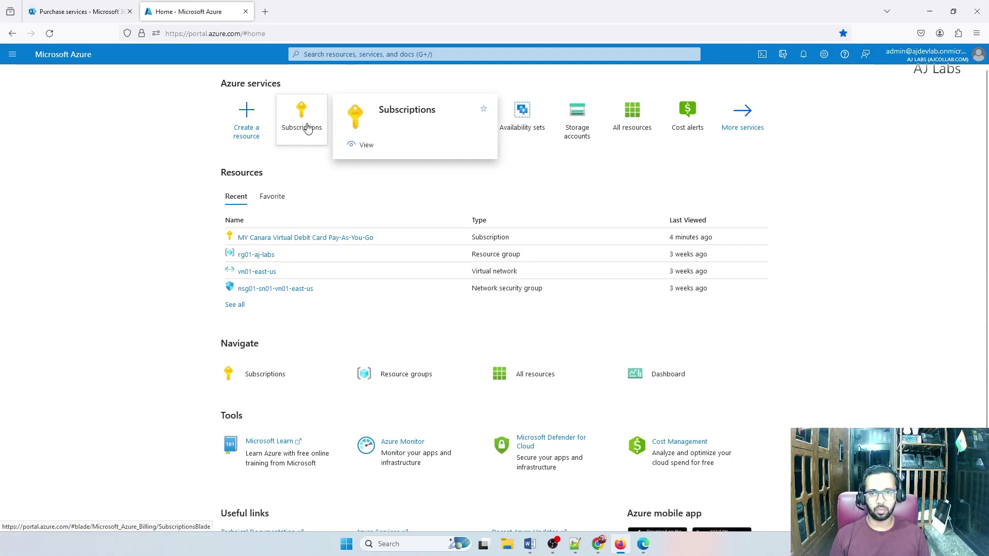
{"action": "key", "text": "ctrl+Tab"}
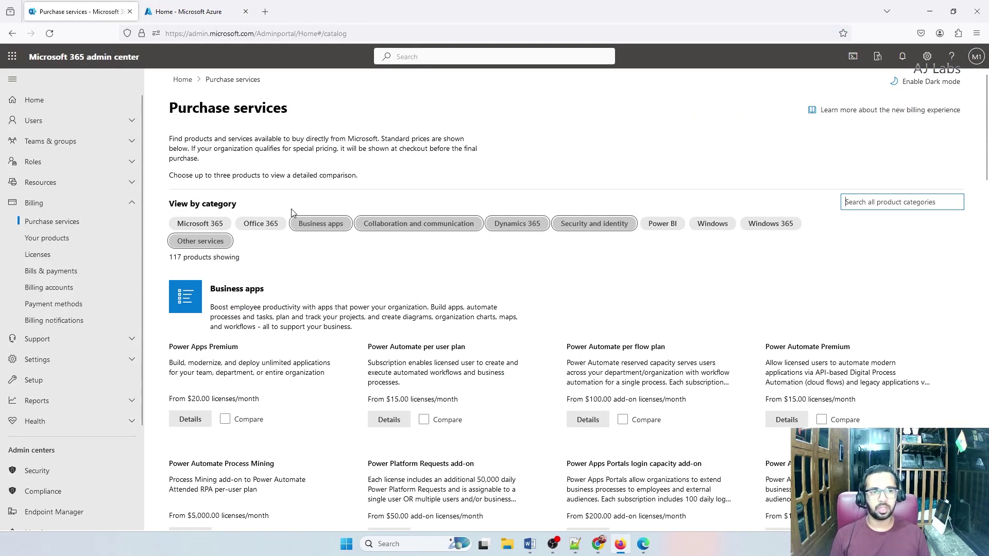
{"action": "key", "text": "ctrl+Tab"}
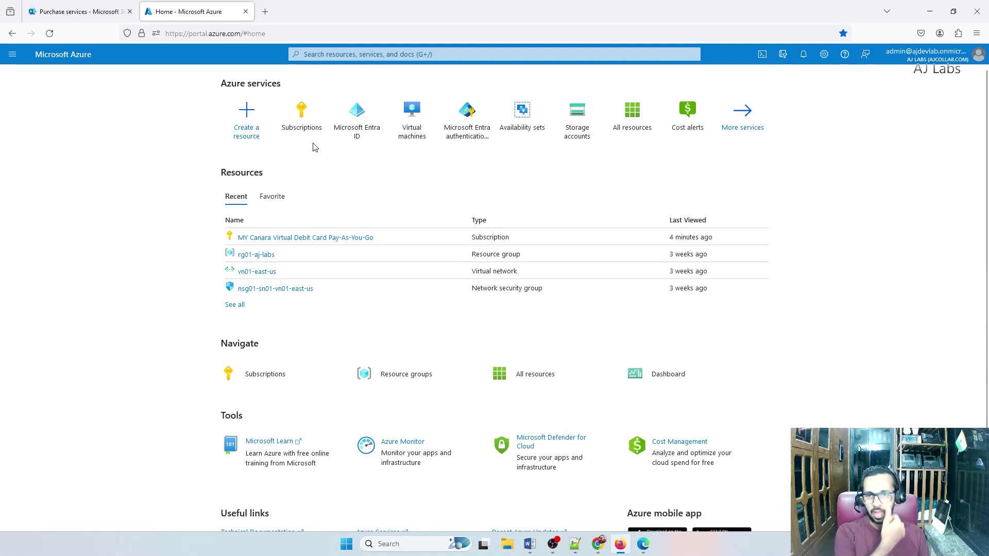
{"action": "left_click", "coordinate": [312, 126]}
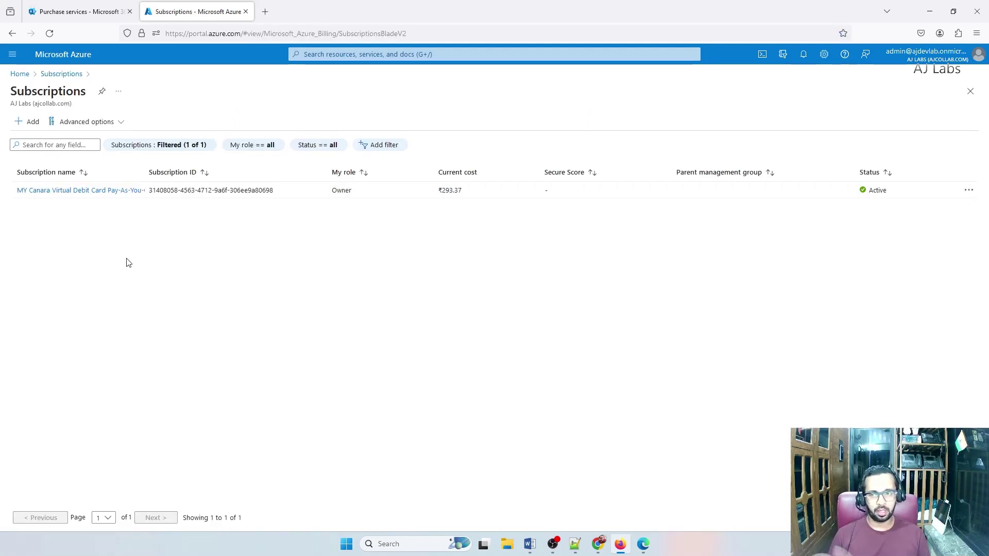
{"action": "left_click", "coordinate": [30, 122]}
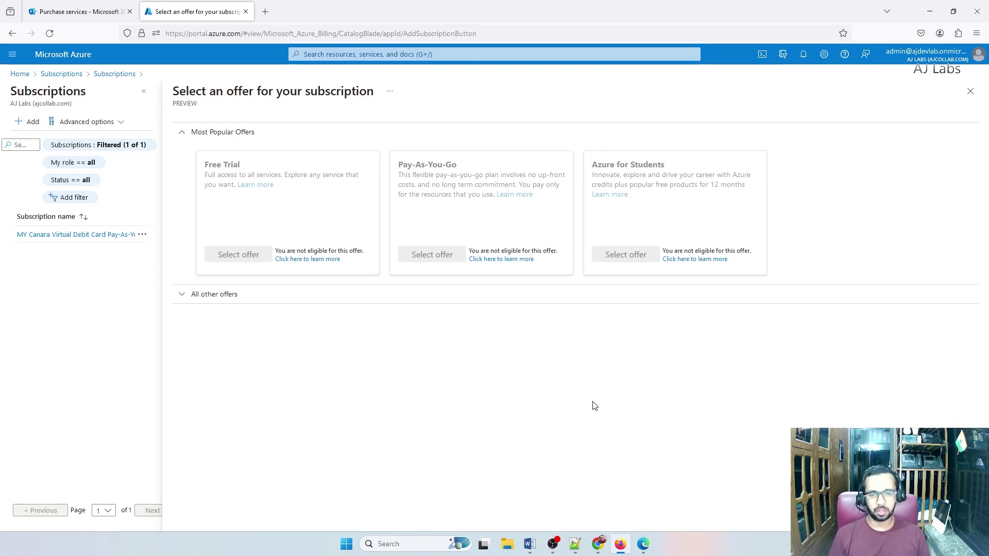
Step: Close the offer list and open the Pay-As-You-Go subscription's overview with ₹293.37 cost and ₹1.87 K forecast
{"action": "left_click", "coordinate": [67, 75]}
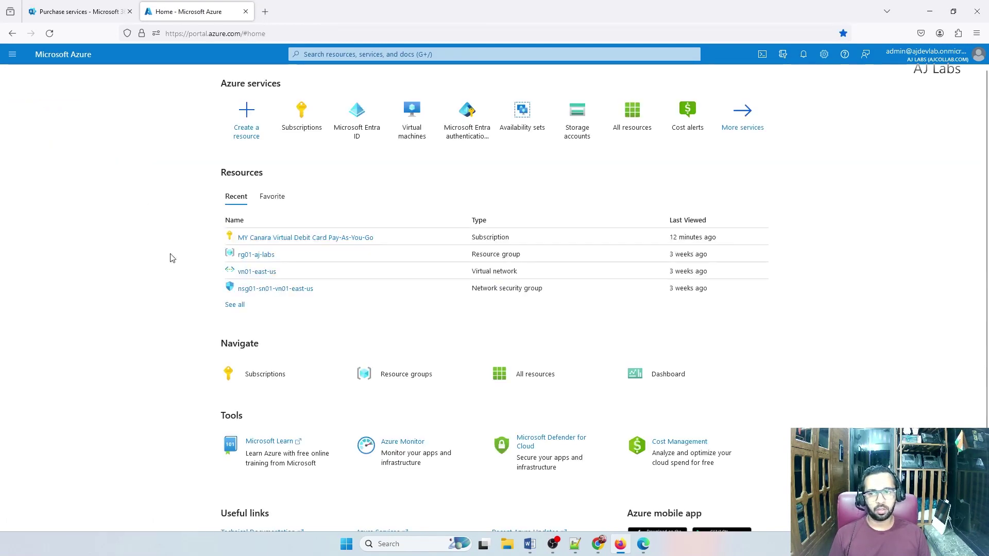
{"action": "left_click", "coordinate": [258, 238]}
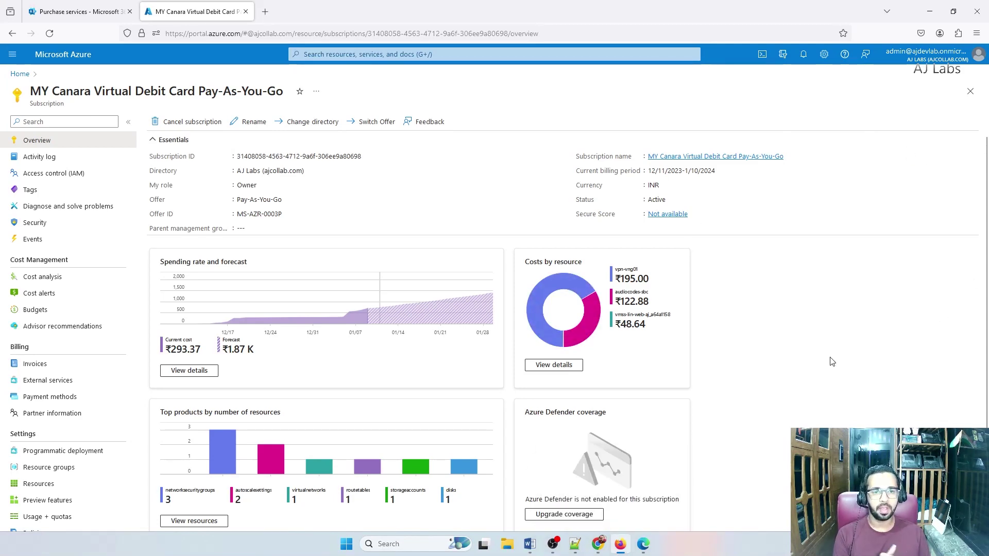
Step: Start the Office 365 E5 free trial sign-up from its product page
{"action": "left_click", "coordinate": [643, 544]}
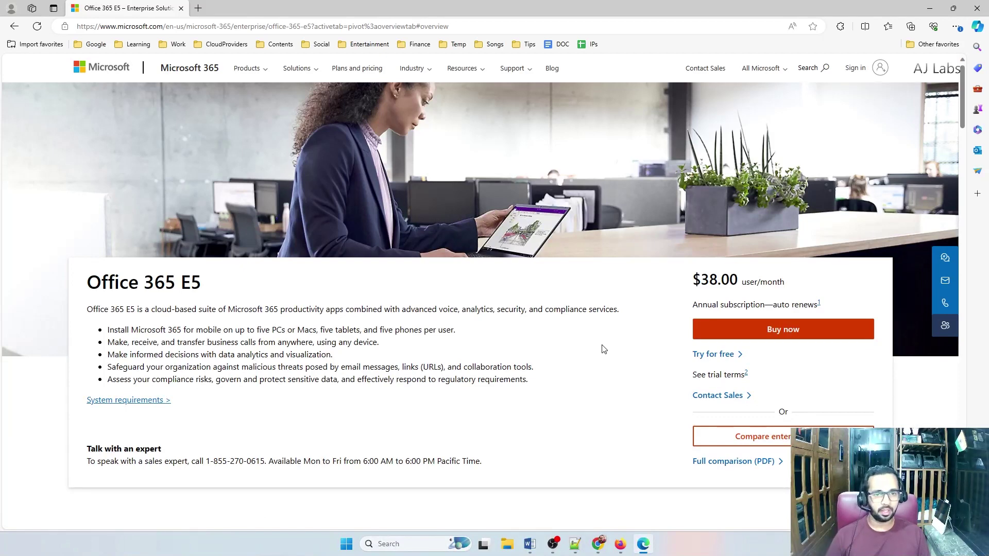
{"action": "left_click", "coordinate": [728, 360]}
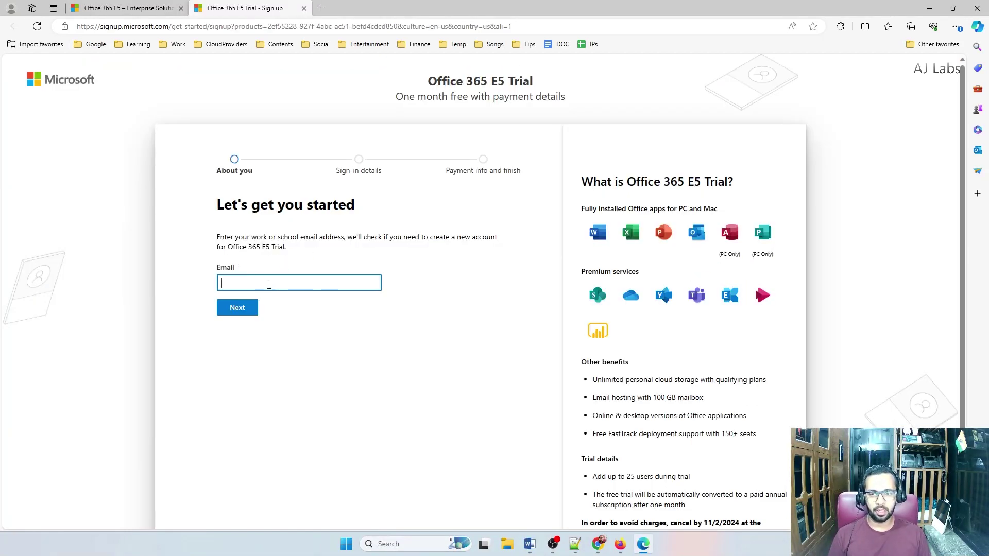
{"action": "left_click", "coordinate": [269, 284]}
{"action": "key", "text": "Escape"}
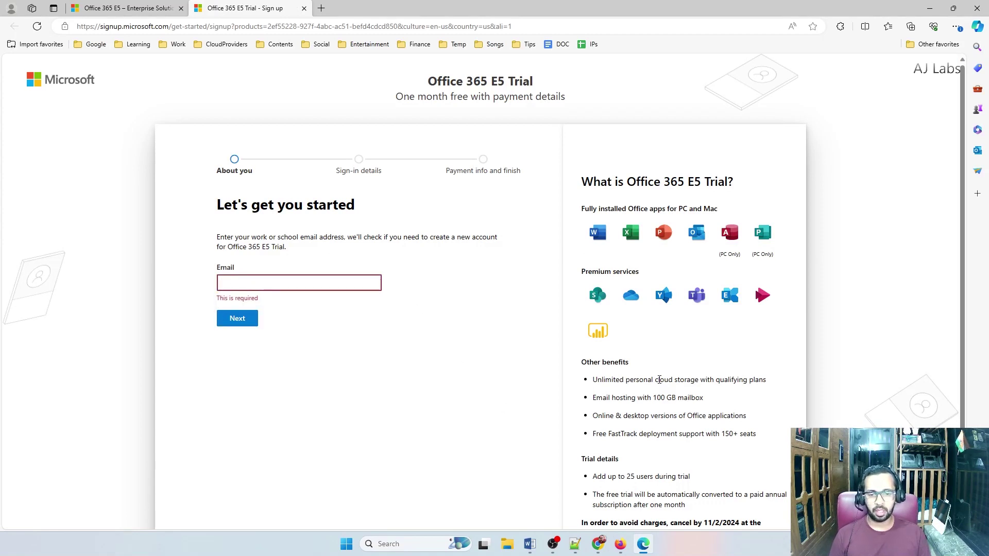
Step: Select the account e-mail address shown on the Developer Program dashboard
{"action": "mouse_move", "coordinate": [597, 545]}
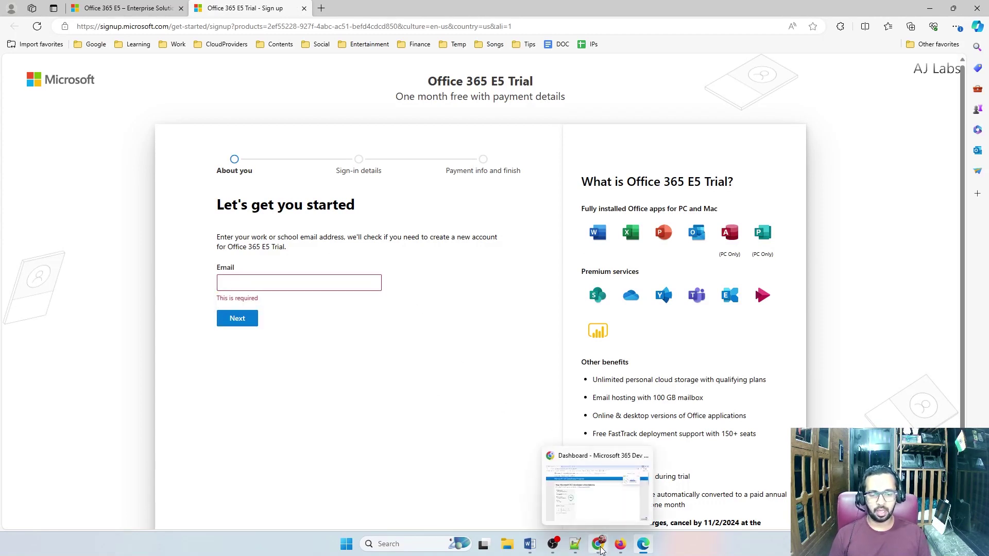
{"action": "left_click", "coordinate": [589, 509]}
{"action": "left_click", "coordinate": [806, 151]}
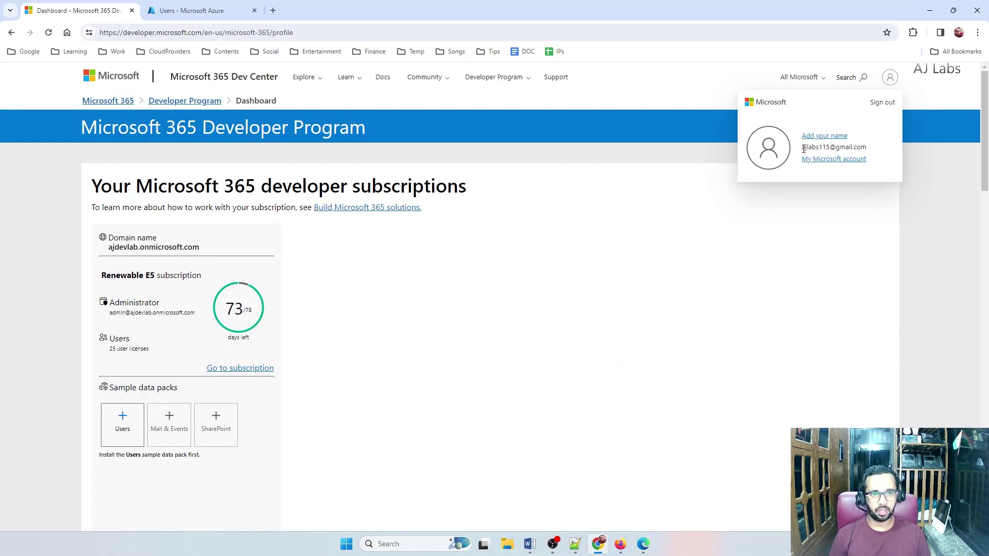
{"action": "left_click_drag", "start_coordinate": [803, 149], "coordinate": [869, 152]}
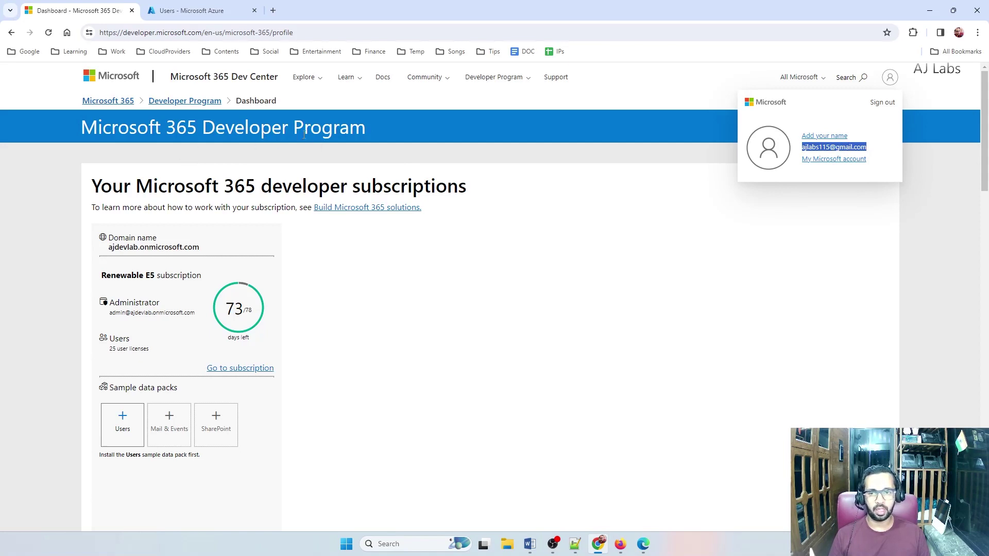
Step: Enter the saved account e-mail in the sign-up form and choose to set up a new account
{"action": "left_click", "coordinate": [928, 14]}
{"action": "left_click", "coordinate": [268, 284]}
{"action": "left_click", "coordinate": [250, 318]}
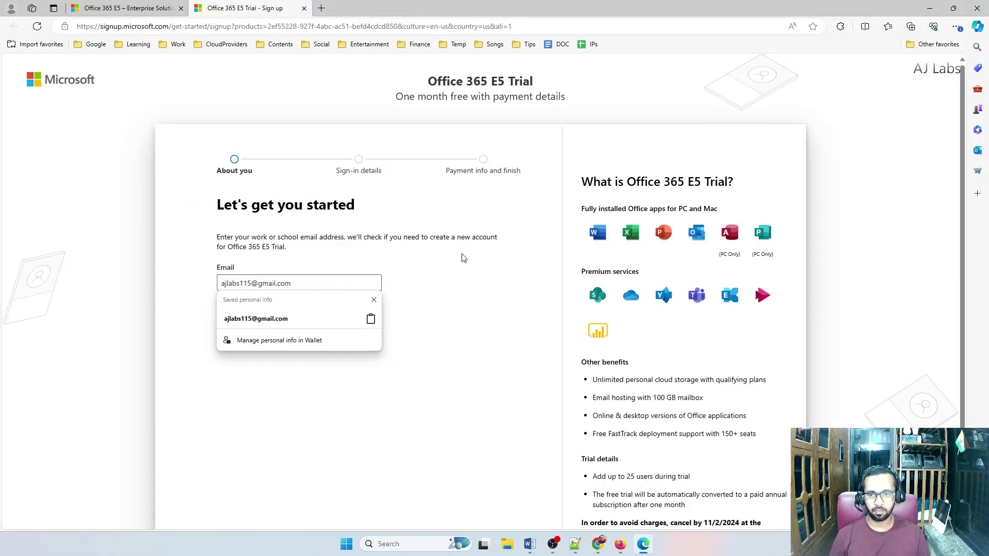
{"action": "left_click", "coordinate": [237, 308]}
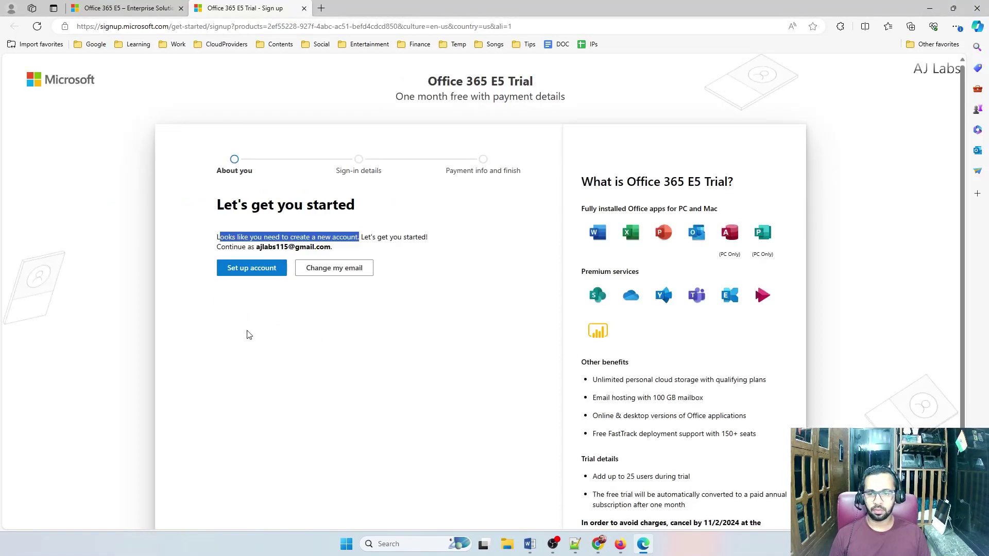
{"action": "left_click", "coordinate": [258, 272]}
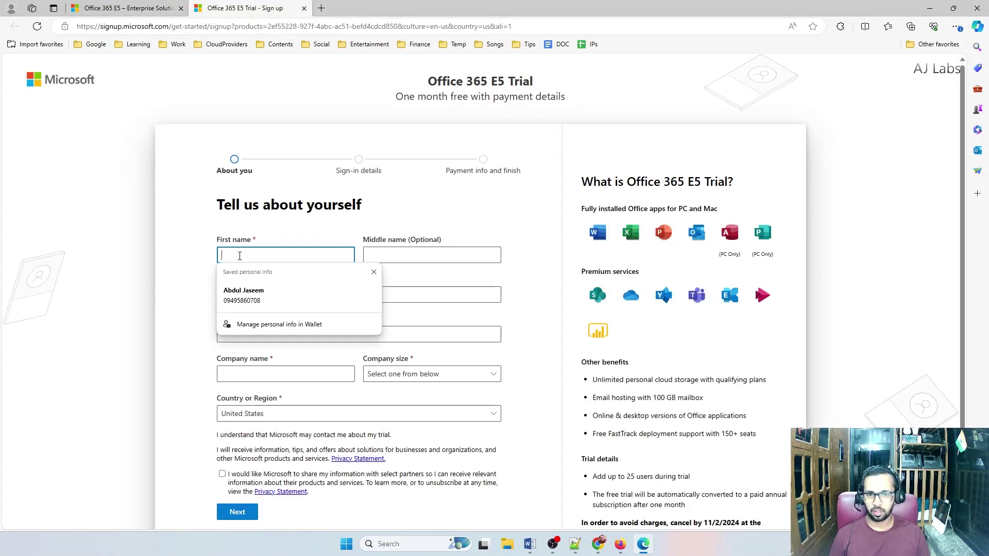
Step: Fill in the contact name and business phone number from saved suggestions
{"action": "type", "text": "A"}
{"action": "key", "text": "Down"}
{"action": "key", "text": "Tab"}
{"action": "key", "text": "Tab"}
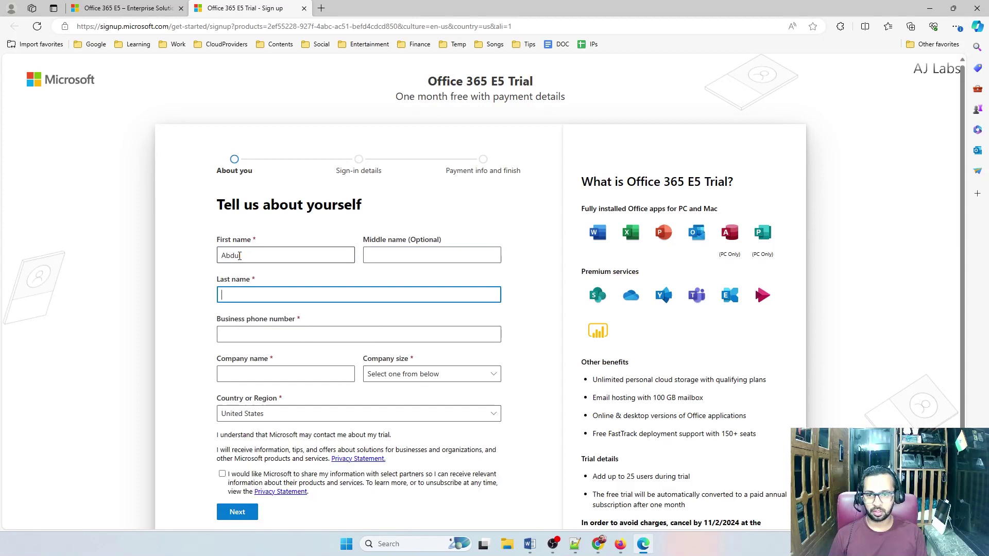
{"action": "key", "text": "Tab"}
{"action": "key", "text": "Down"}
{"action": "key", "text": "Return"}
{"action": "key", "text": "Tab"}
{"action": "key", "text": "shift+Tab"}
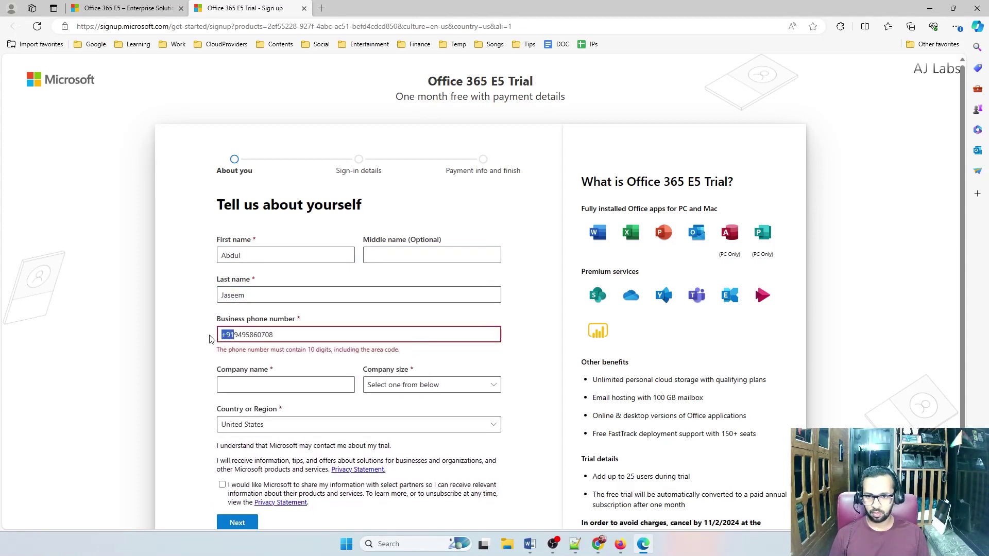
Step: Enter company 'AJ Collab', size 2-4 people, agree to partner sharing, and submit the details
{"action": "key", "text": "Tab"}
{"action": "type", "text": "AJ Collab"}
{"action": "key", "text": "Tab"}
{"action": "key", "text": "2"}
{"action": "key", "text": "Tab"}
{"action": "key", "text": "Tab"}
{"action": "scroll", "coordinate": [257, 382], "scroll_direction": "down", "scroll_amount": 2}
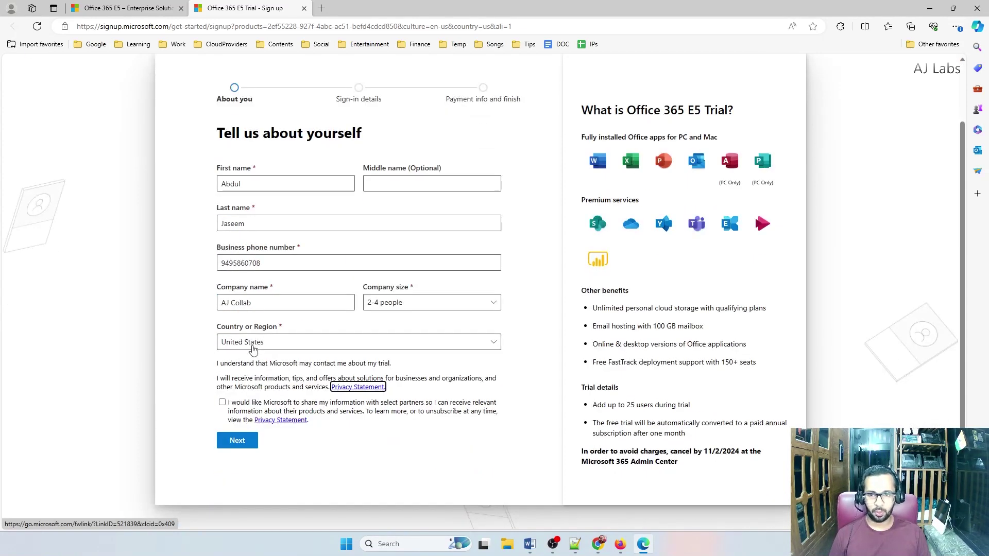
{"action": "left_click", "coordinate": [223, 403]}
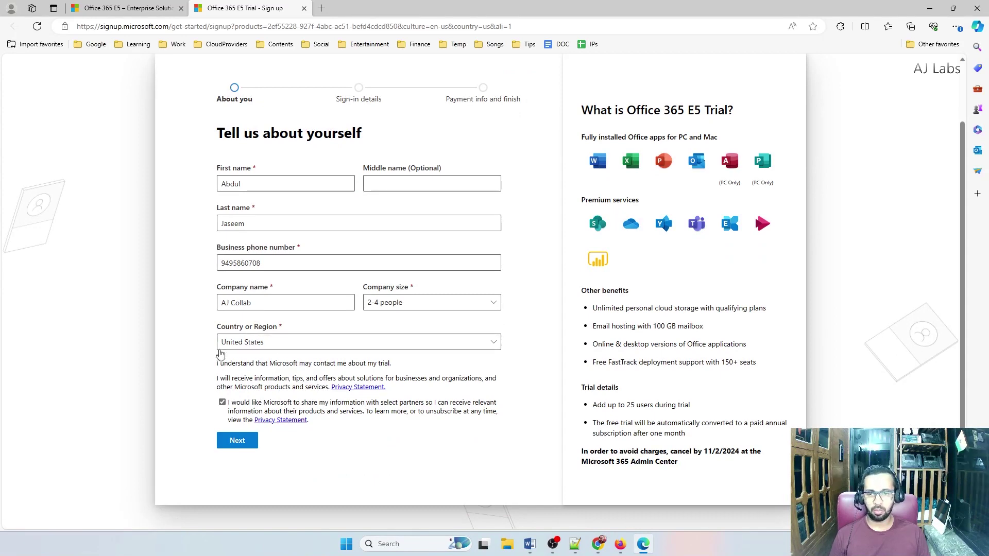
{"action": "left_click", "coordinate": [238, 441]}
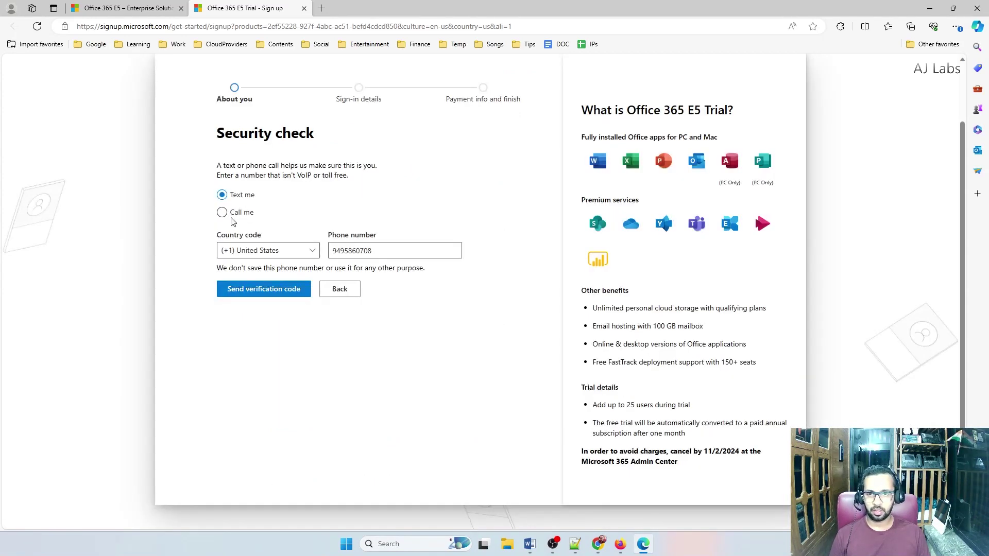
Step: Verify the phone with country code (+91) India and the texted verification code
{"action": "left_click", "coordinate": [268, 253]}
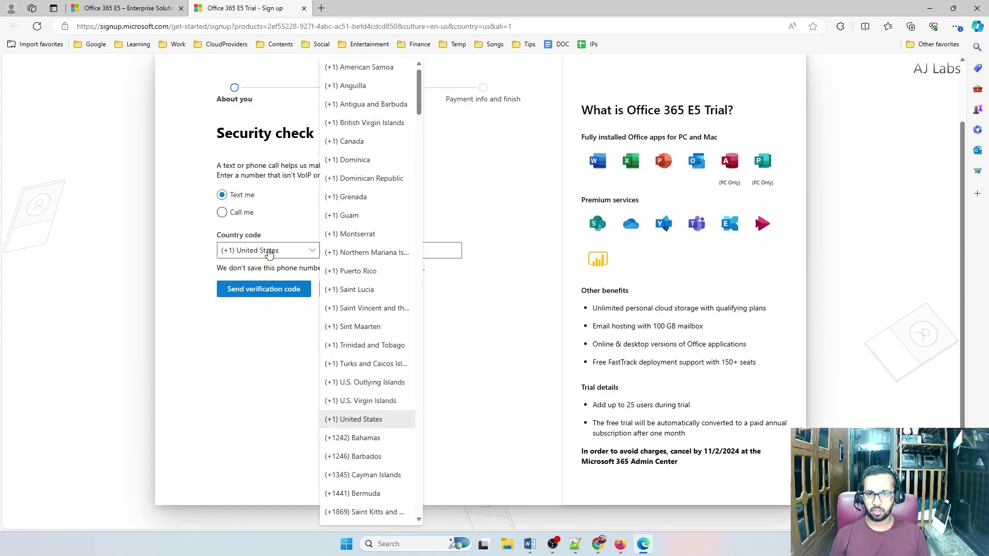
{"action": "scroll", "coordinate": [394, 388], "scroll_direction": "down", "scroll_amount": 20}
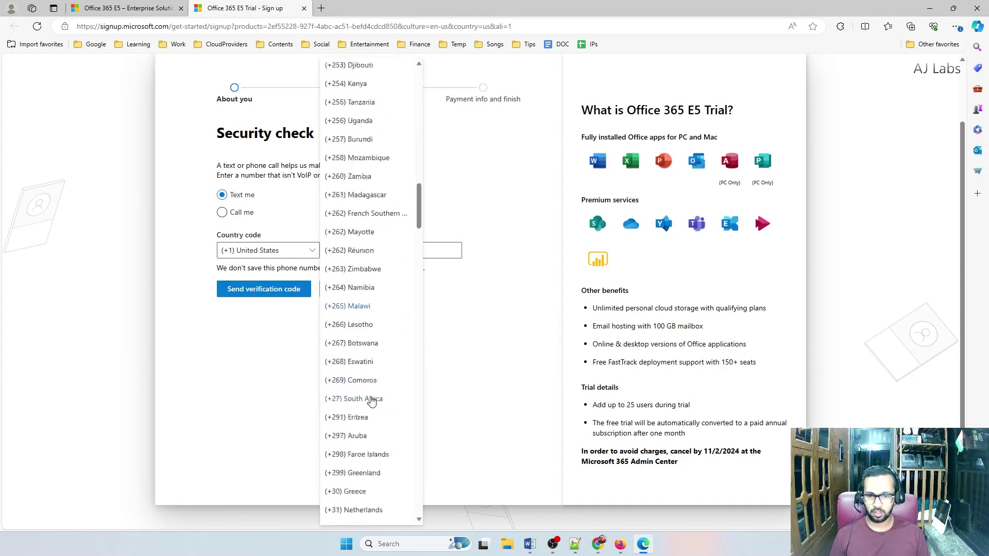
{"action": "left_click", "coordinate": [376, 400]}
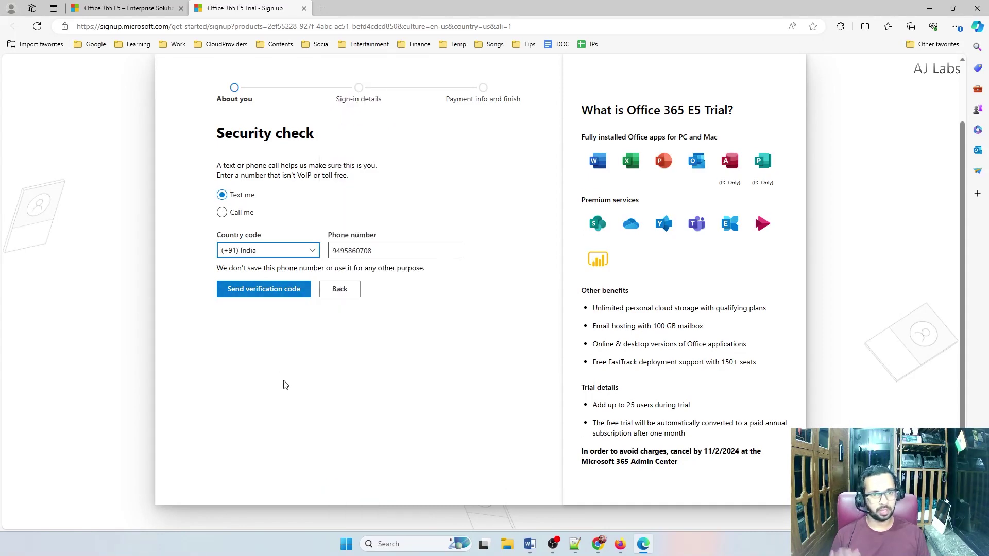
{"action": "left_click", "coordinate": [267, 296]}
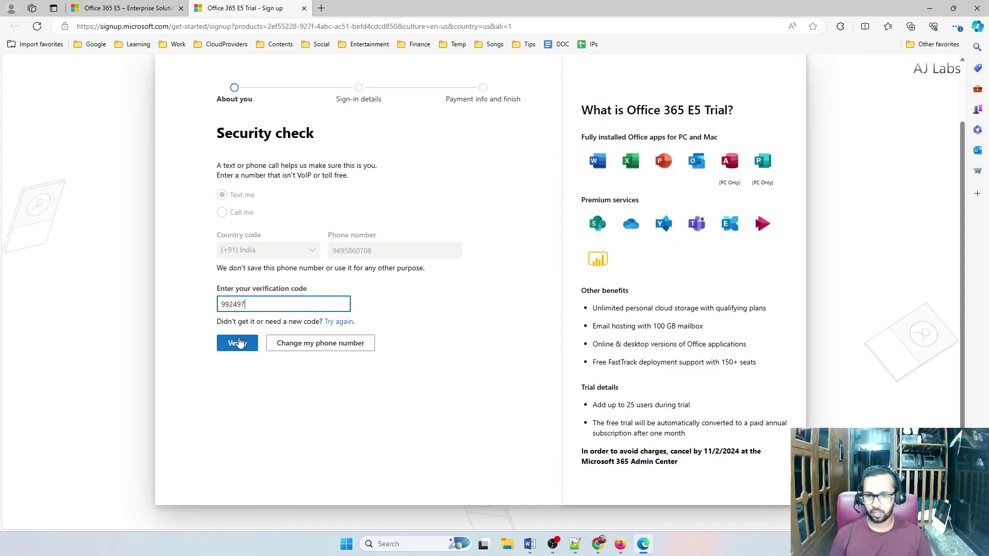
{"action": "left_click", "coordinate": [239, 339]}
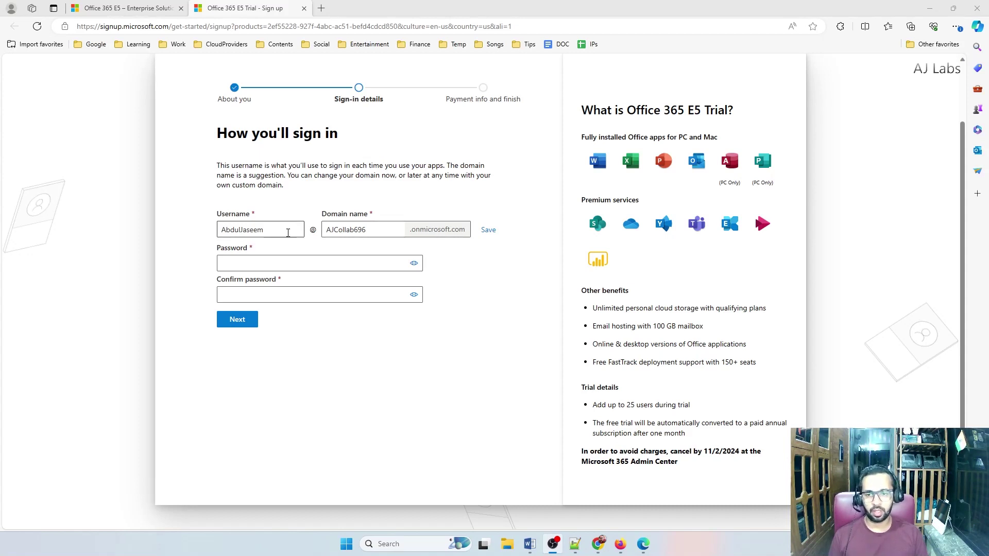
Step: Change the username to 'admin' and save the domain name as 'ajdevlab2'
{"action": "left_click_drag", "start_coordinate": [287, 230], "coordinate": [164, 239]}
{"action": "type", "text": "admin"}
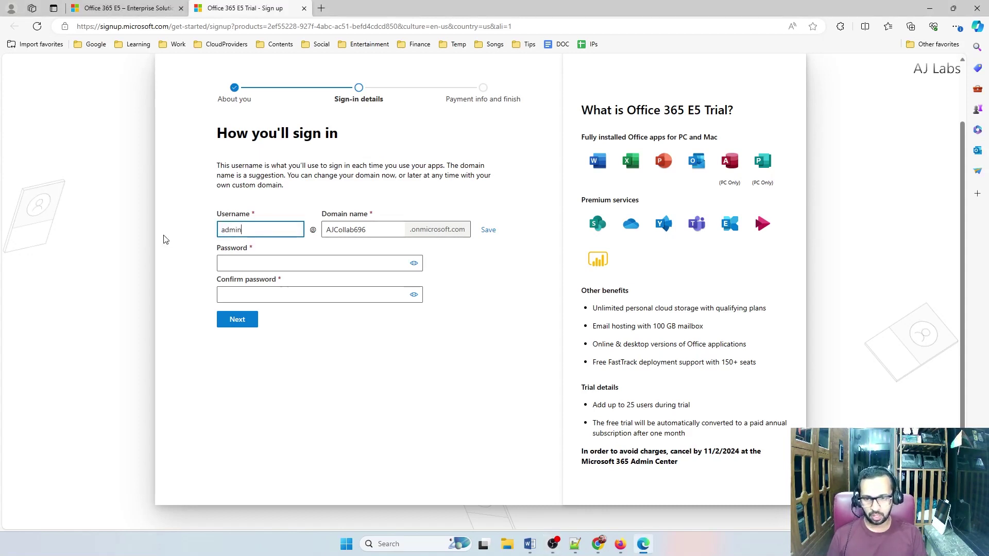
{"action": "double_click", "coordinate": [375, 229]}
{"action": "type", "text": "ajdevlab"}
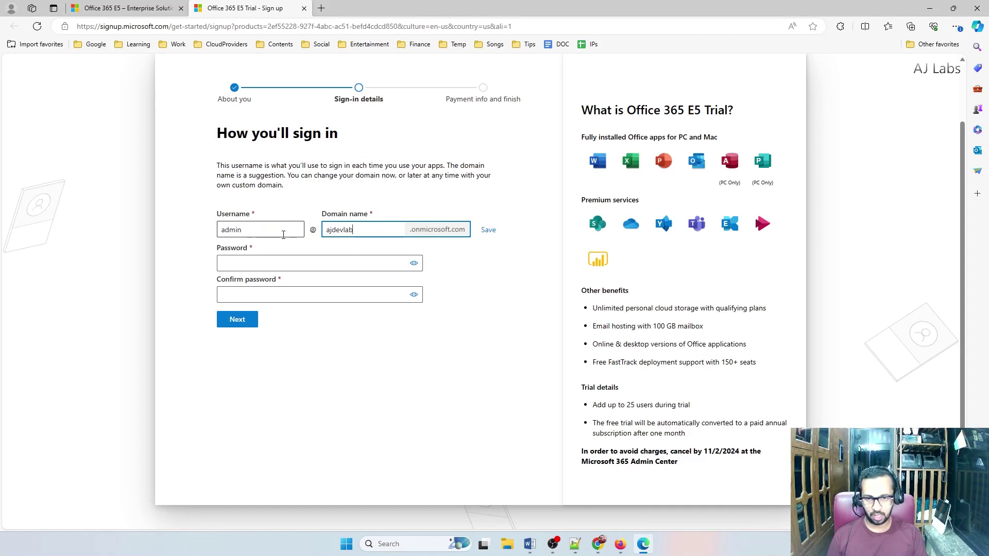
{"action": "type", "text": "2"}
{"action": "left_click", "coordinate": [401, 382]}
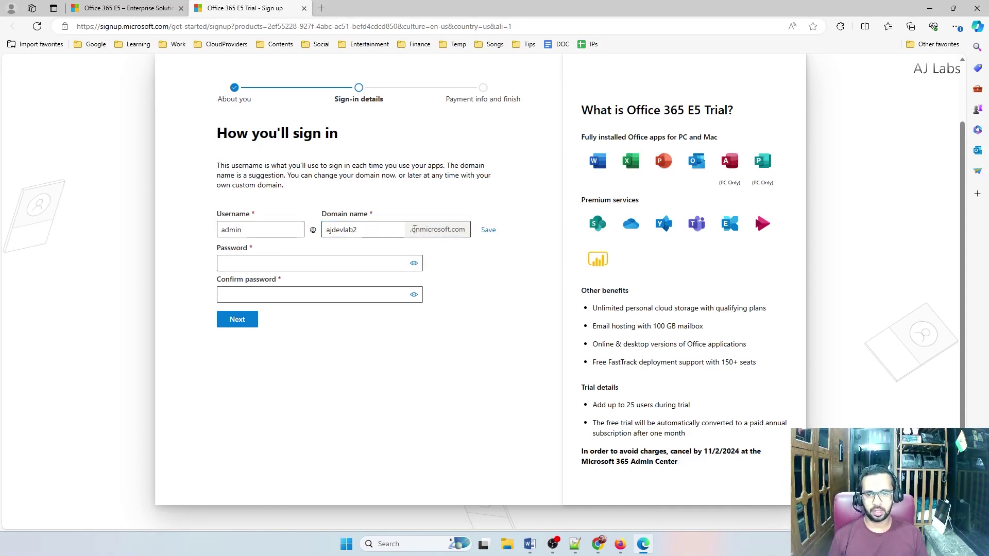
{"action": "left_click", "coordinate": [495, 232]}
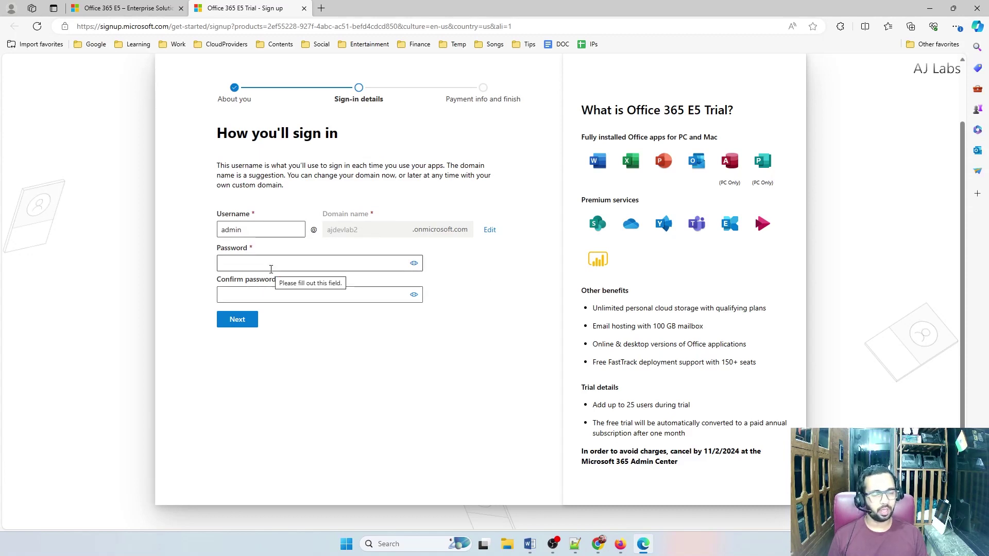
Step: Enter and confirm the account password, then create the account
{"action": "left_click", "coordinate": [246, 268]}
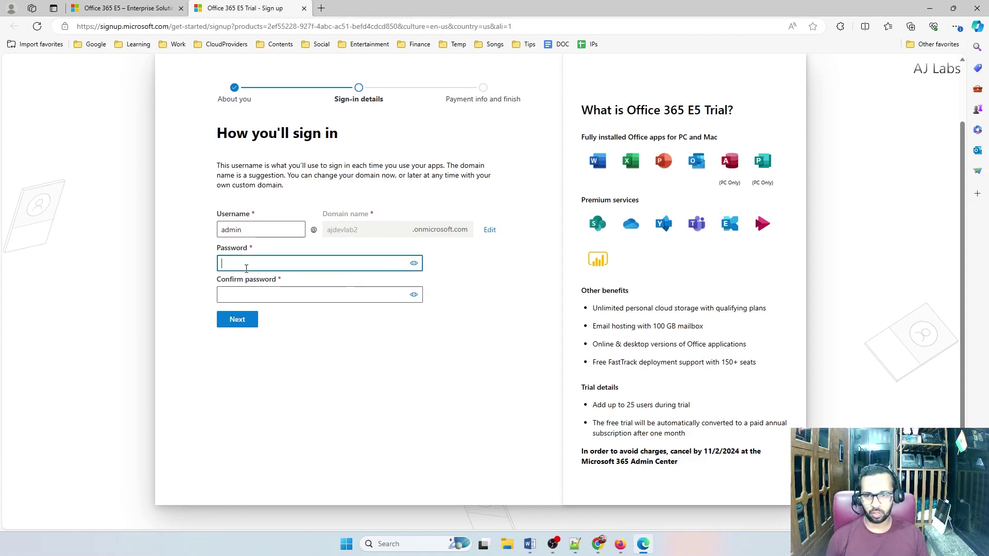
{"action": "key", "text": "ctrl+v"}
{"action": "key", "text": "Tab"}
{"action": "key", "text": "ctrl+v"}
{"action": "left_click", "coordinate": [238, 320]}
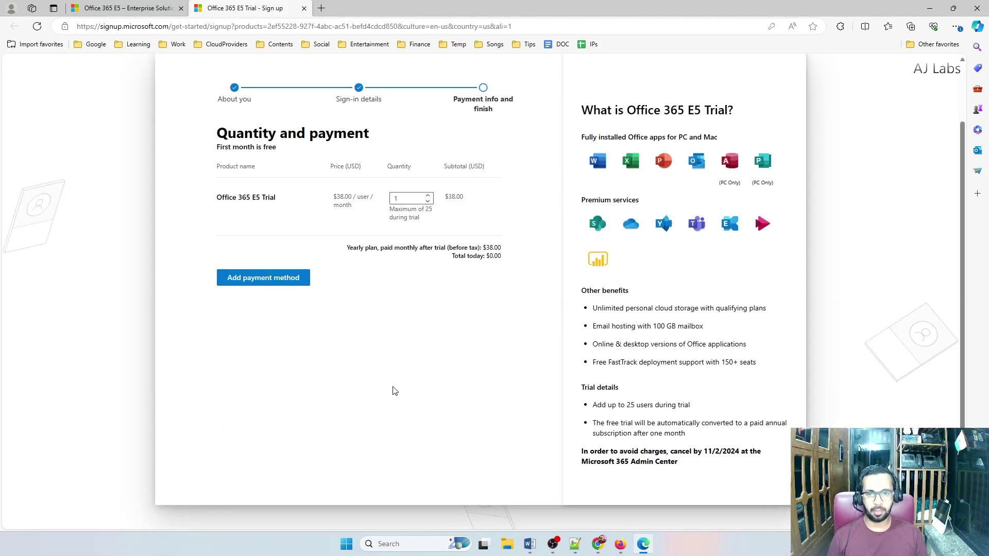
Step: Set the E5 trial quantity to 25 users, with $0.00 due today
{"action": "double_click", "coordinate": [409, 199]}
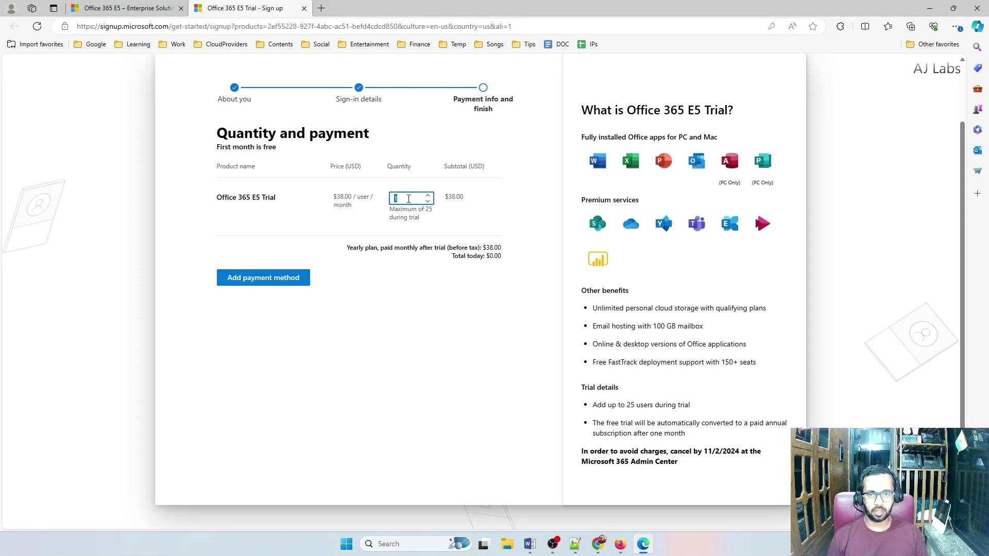
{"action": "left_click", "coordinate": [489, 266]}
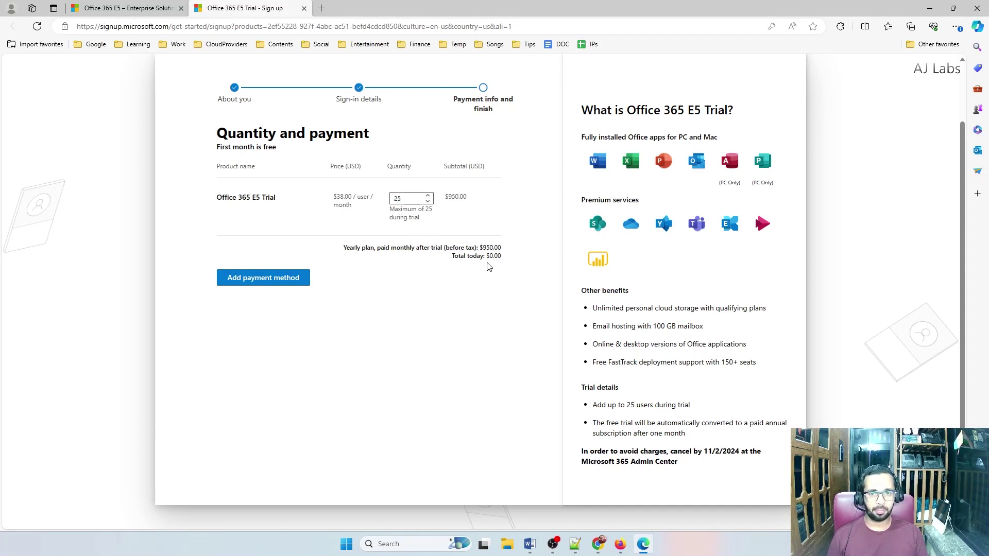
{"action": "double_click", "coordinate": [489, 259]}
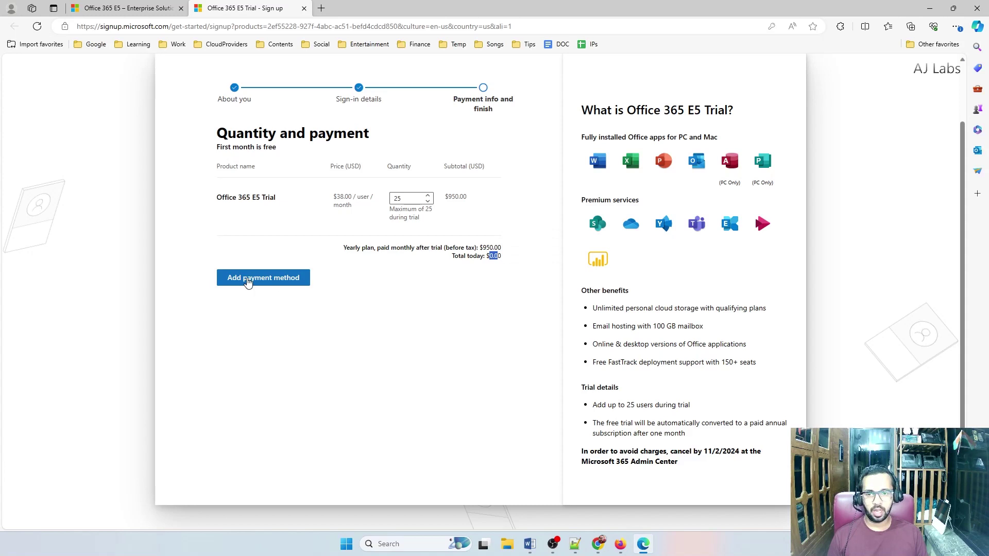
Step: Open the Add payment method form and look over its card and address fields
{"action": "left_click", "coordinate": [290, 280]}
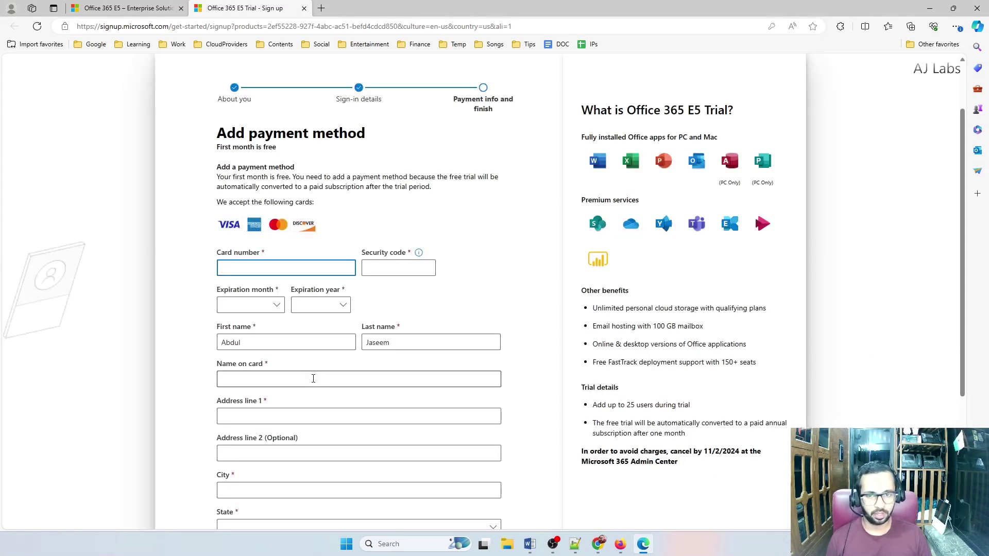
{"action": "scroll", "coordinate": [448, 278], "scroll_direction": "down", "scroll_amount": 3}
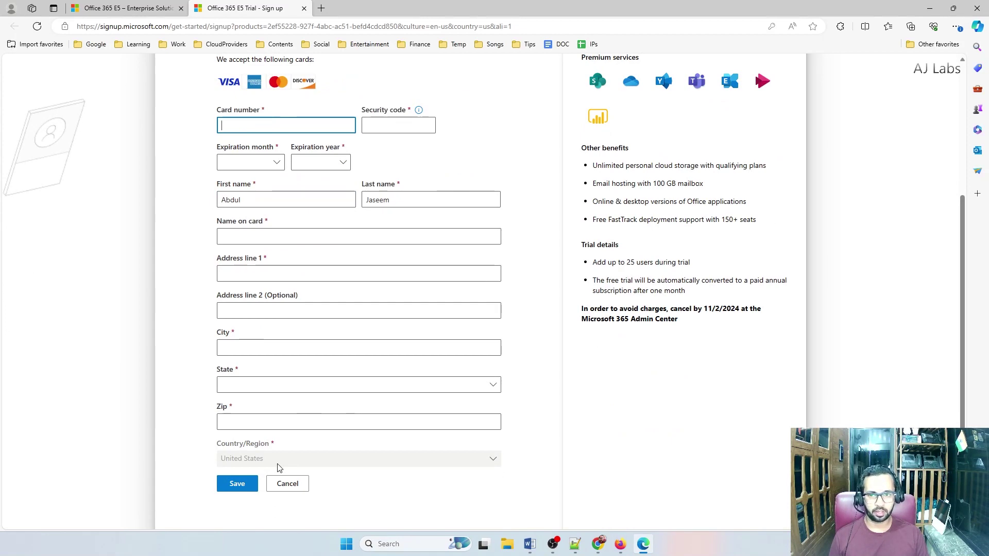
{"action": "scroll", "coordinate": [387, 345], "scroll_direction": "up", "scroll_amount": 4}
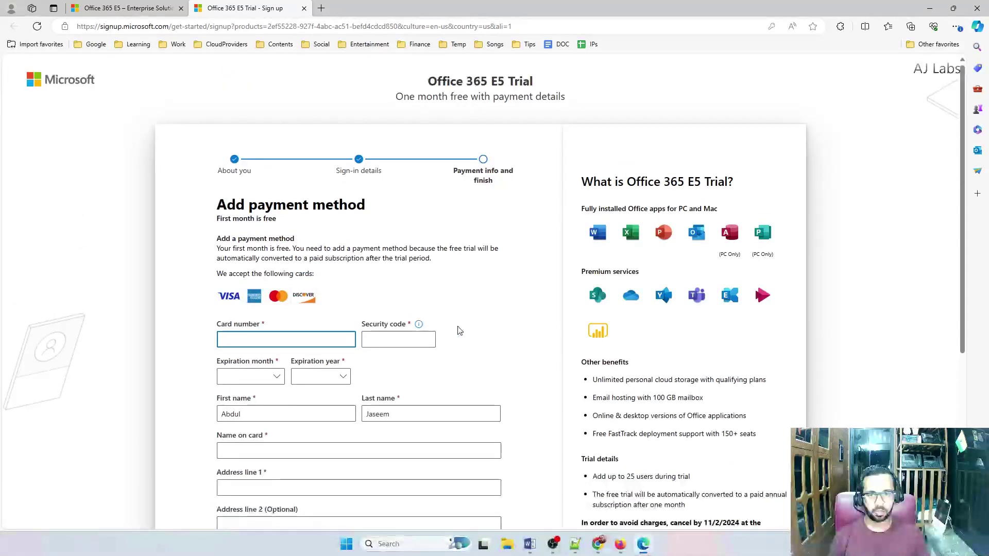
{"action": "scroll", "coordinate": [460, 332], "scroll_direction": "down", "scroll_amount": 3}
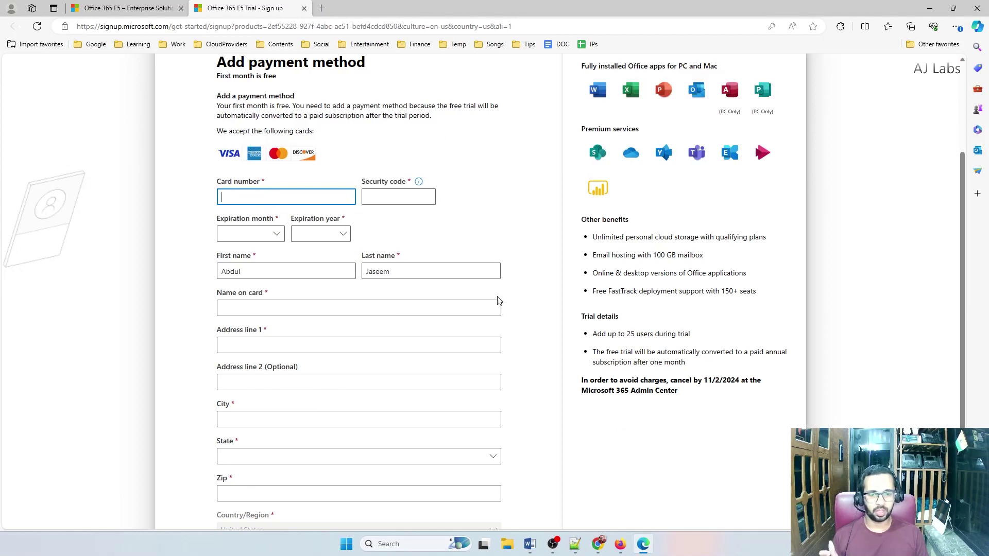
{"action": "left_click", "coordinate": [575, 544]}
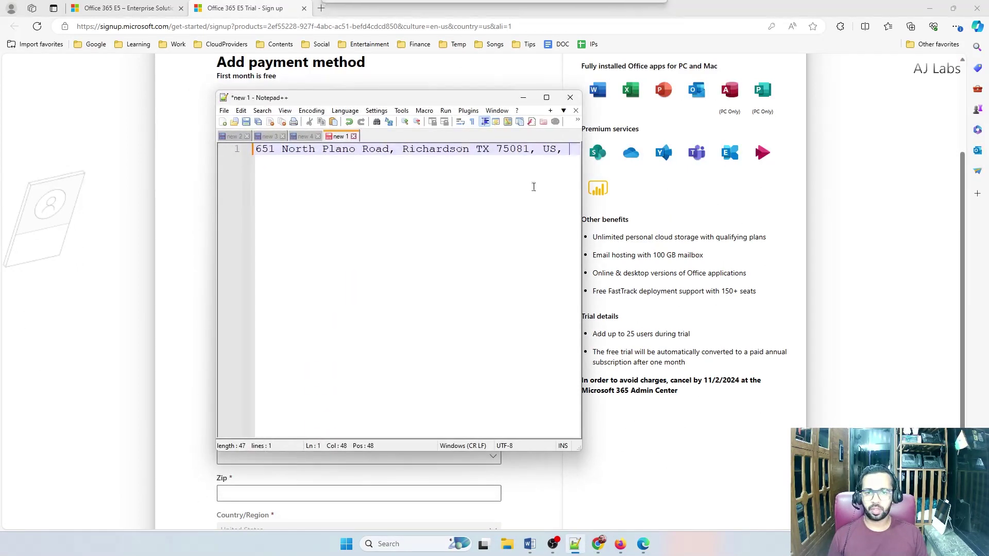
{"action": "left_click_drag", "start_coordinate": [583, 218], "coordinate": [714, 218]}
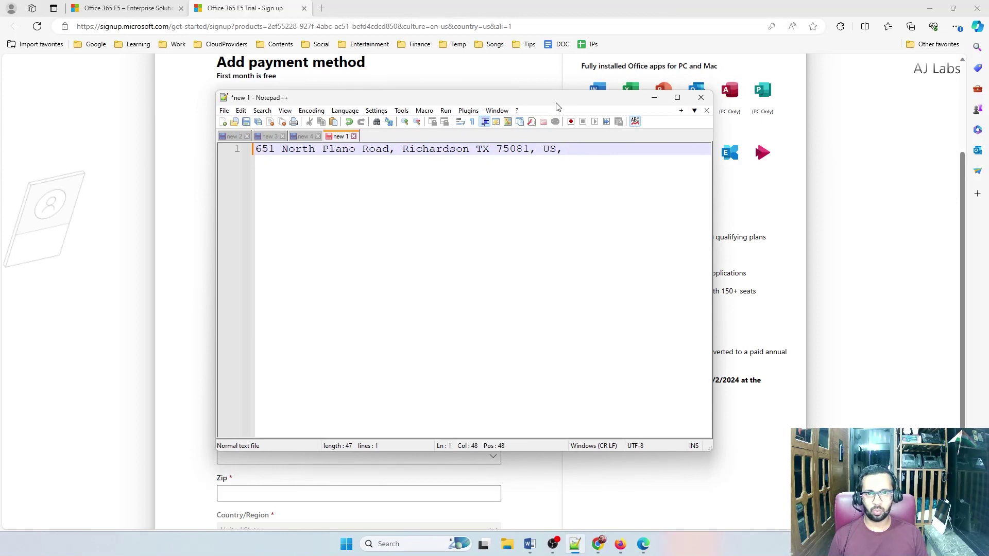
{"action": "left_click_drag", "start_coordinate": [556, 106], "coordinate": [786, 106]}
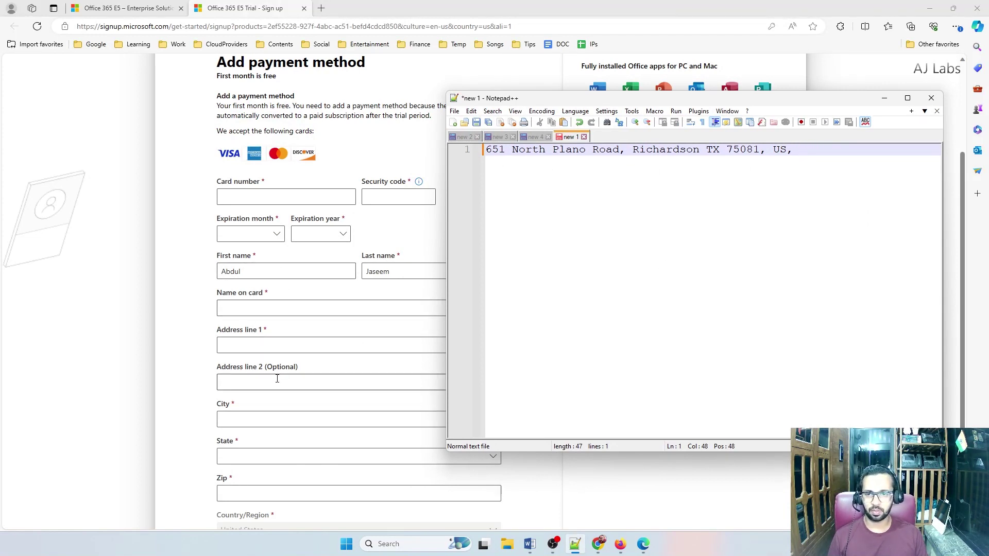
{"action": "left_click", "coordinate": [233, 198]}
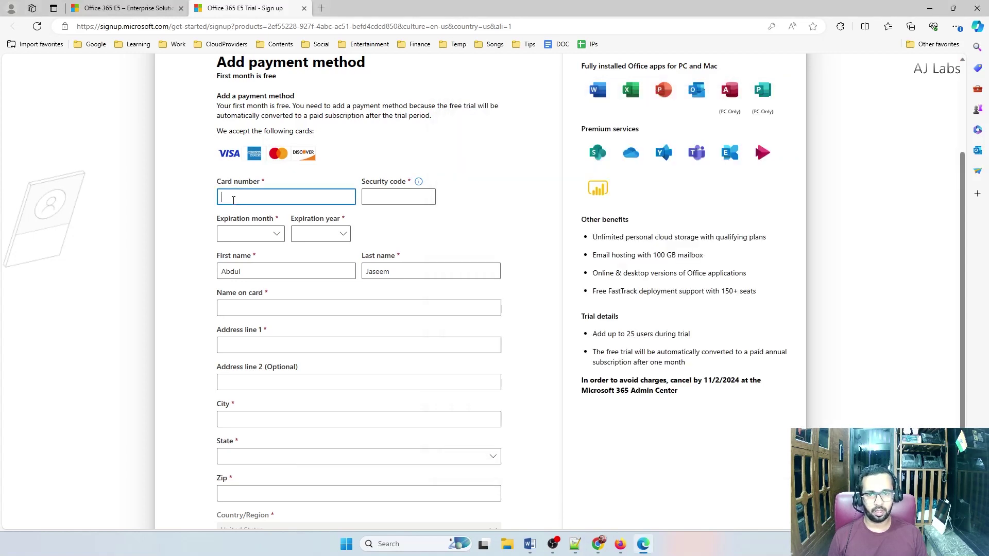
Step: Copy the city, state and ZIP from the address note, accept the suggested city and pick the billing state
{"action": "left_click", "coordinate": [580, 549]}
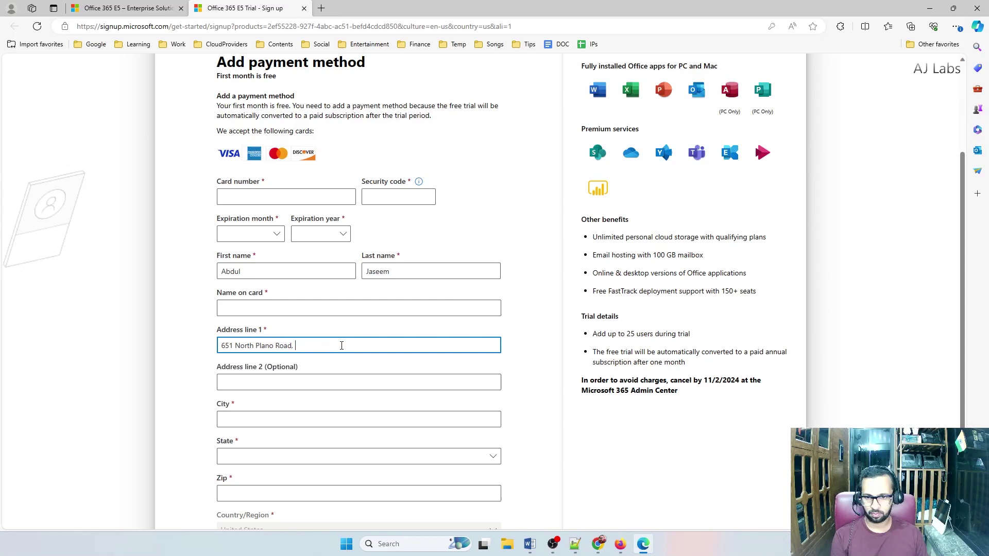
{"action": "left_click_drag", "start_coordinate": [633, 149], "coordinate": [787, 149]}
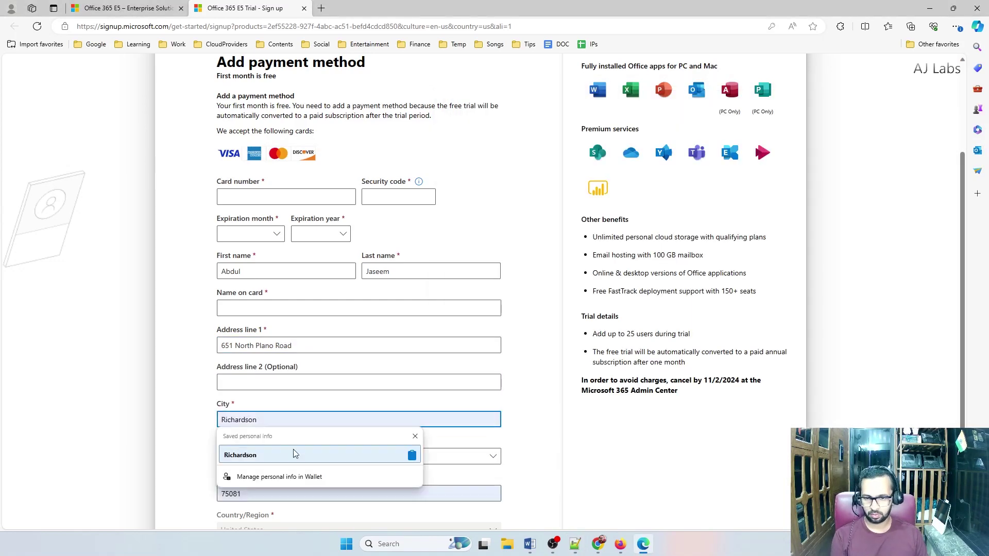
{"action": "left_click", "coordinate": [294, 452]}
{"action": "scroll", "coordinate": [361, 360], "scroll_direction": "down", "scroll_amount": 3}
{"action": "left_click", "coordinate": [360, 327]}
{"action": "scroll", "coordinate": [526, 376], "scroll_direction": "down", "scroll_amount": 5}
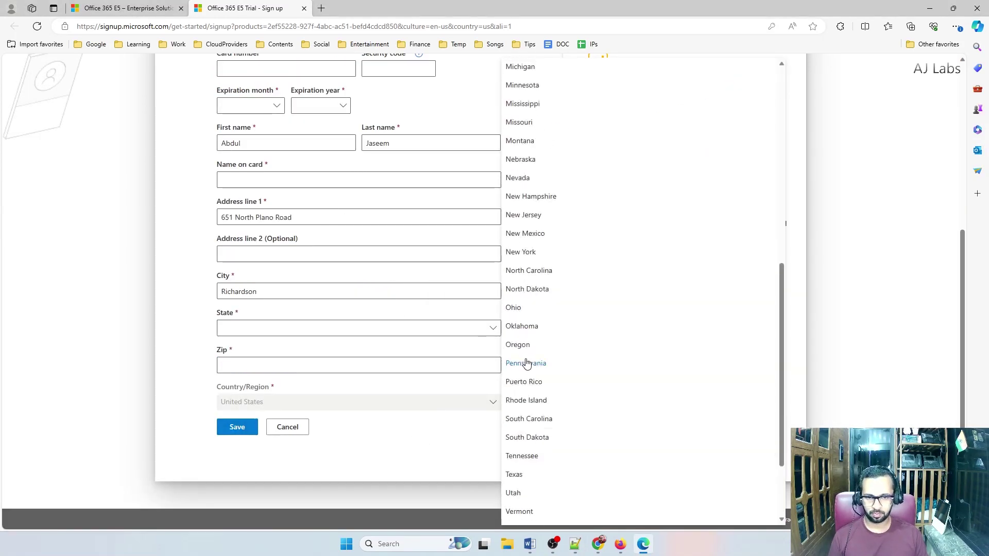
{"action": "left_click", "coordinate": [518, 473]}
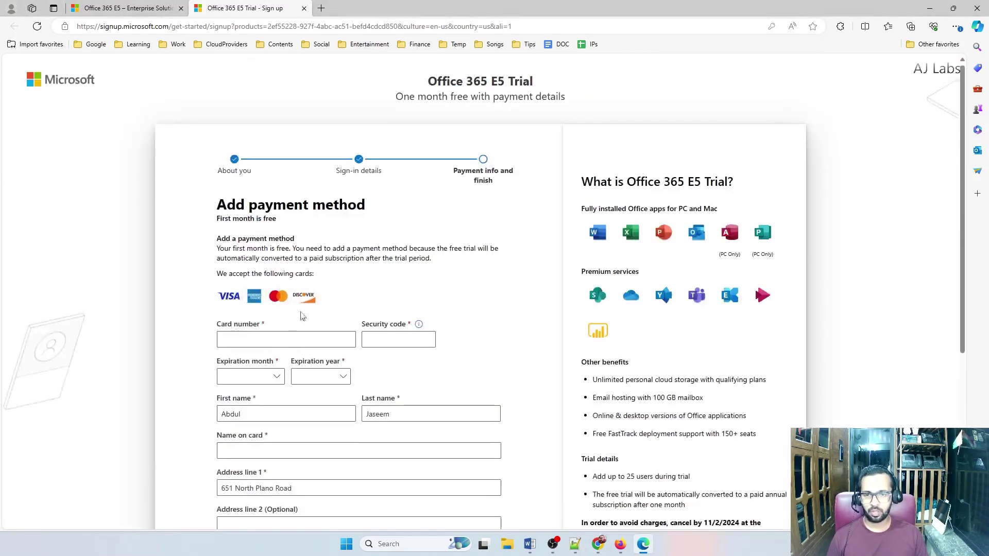
{"action": "scroll", "coordinate": [248, 268], "scroll_direction": "down", "scroll_amount": 3}
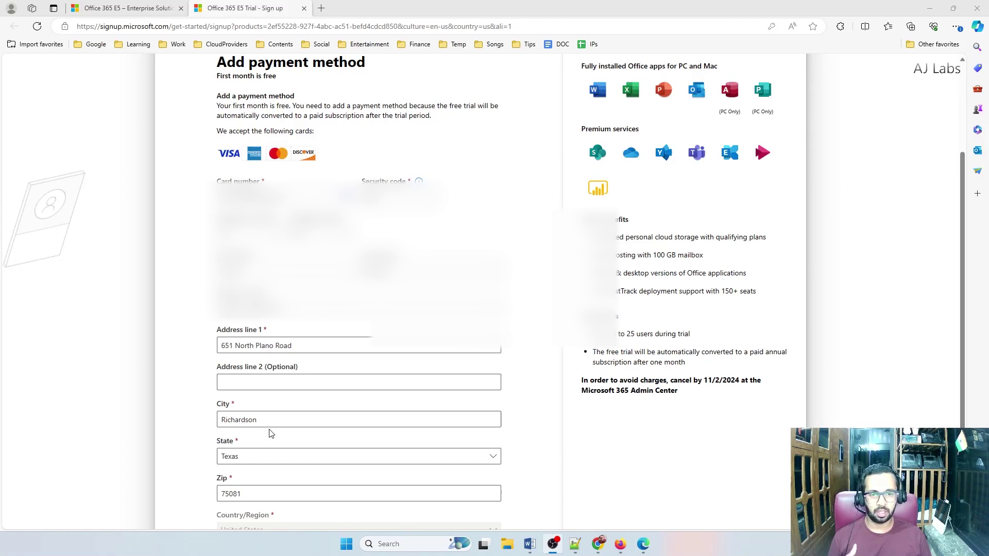
{"action": "scroll", "coordinate": [265, 435], "scroll_direction": "down", "scroll_amount": 3}
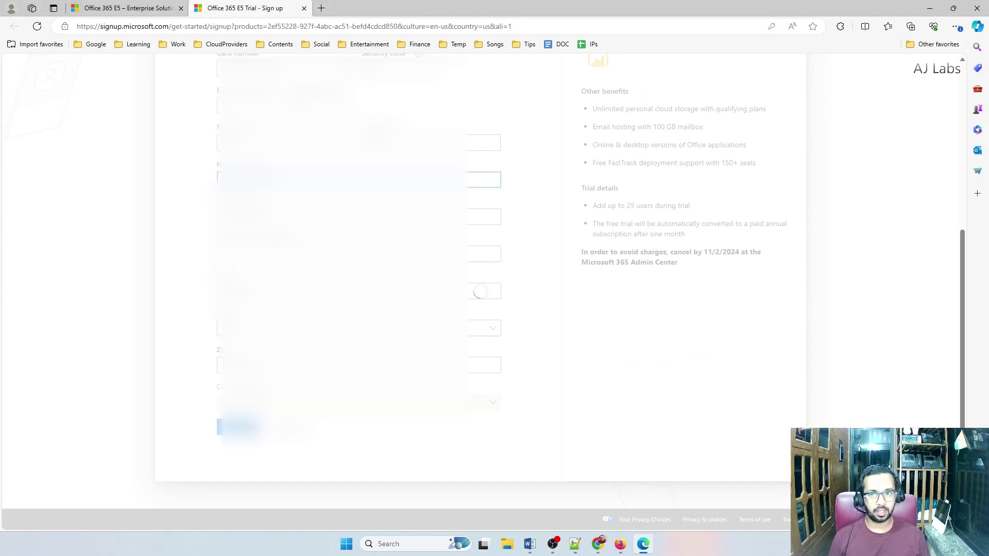
Step: Start the Office 365 E5 trial and select the new admin sign-in username on the confirmation page
{"action": "scroll", "coordinate": [251, 431], "scroll_direction": "down", "scroll_amount": 2}
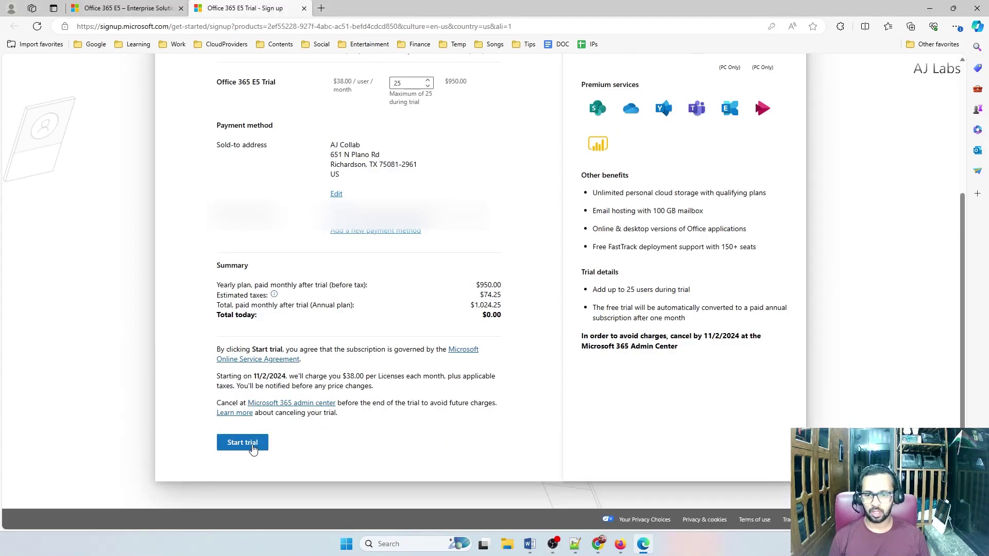
{"action": "left_click", "coordinate": [251, 444]}
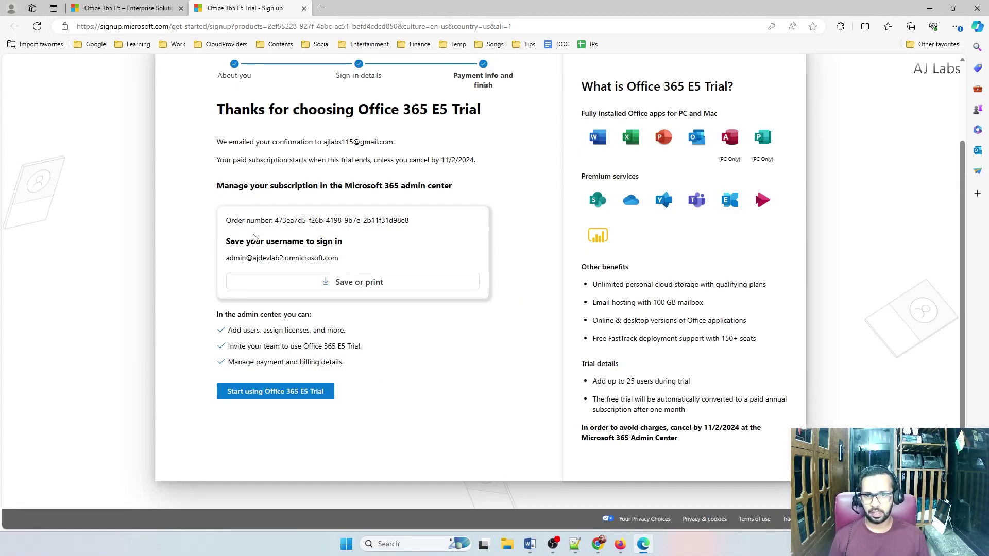
{"action": "left_click_drag", "start_coordinate": [228, 260], "coordinate": [339, 260]}
{"action": "key", "text": "ctrl+c"}
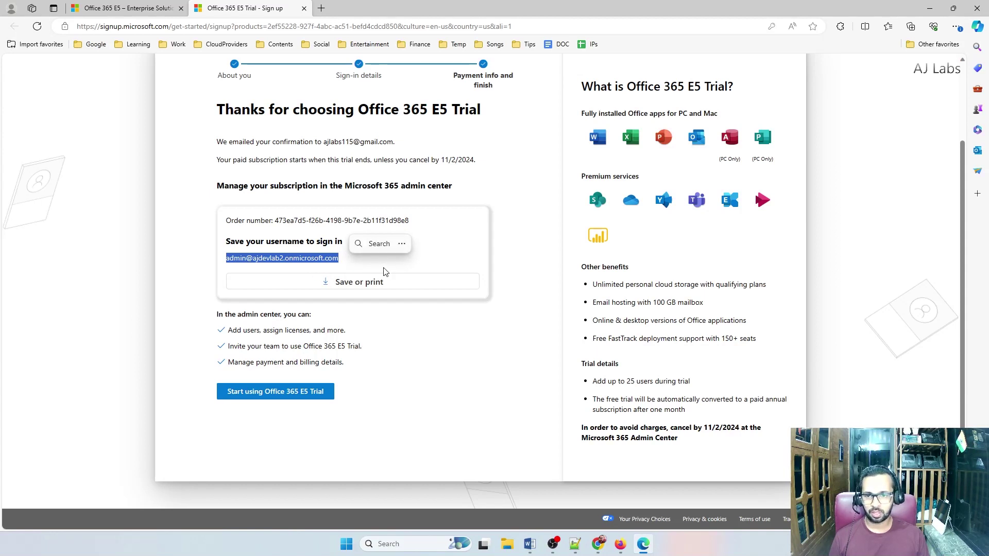
Step: Paste the admin username into a new Notepad++ note and return to the confirmation page
{"action": "left_click", "coordinate": [575, 544]}
{"action": "key", "text": "ctrl+n"}
{"action": "key", "text": "ctrl+v"}
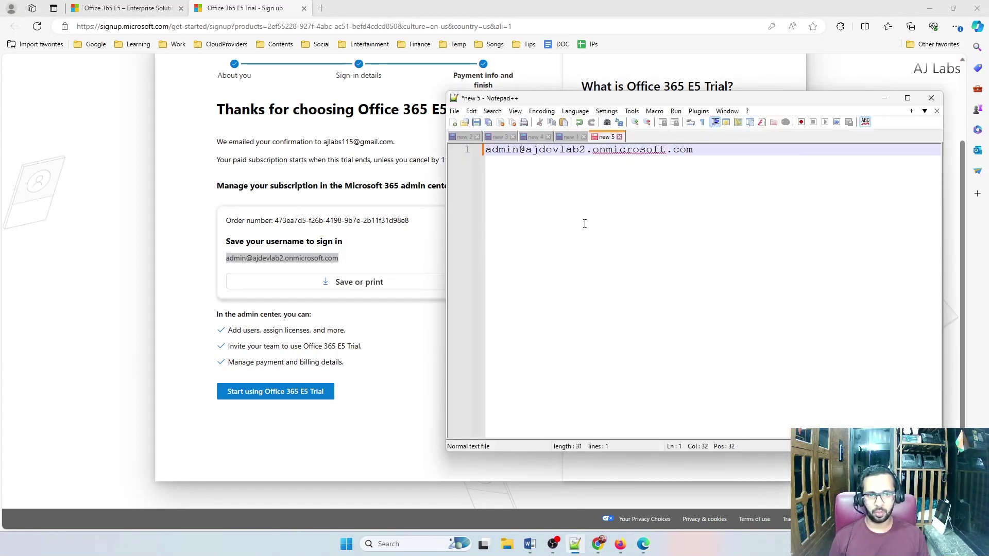
{"action": "left_click", "coordinate": [371, 374]}
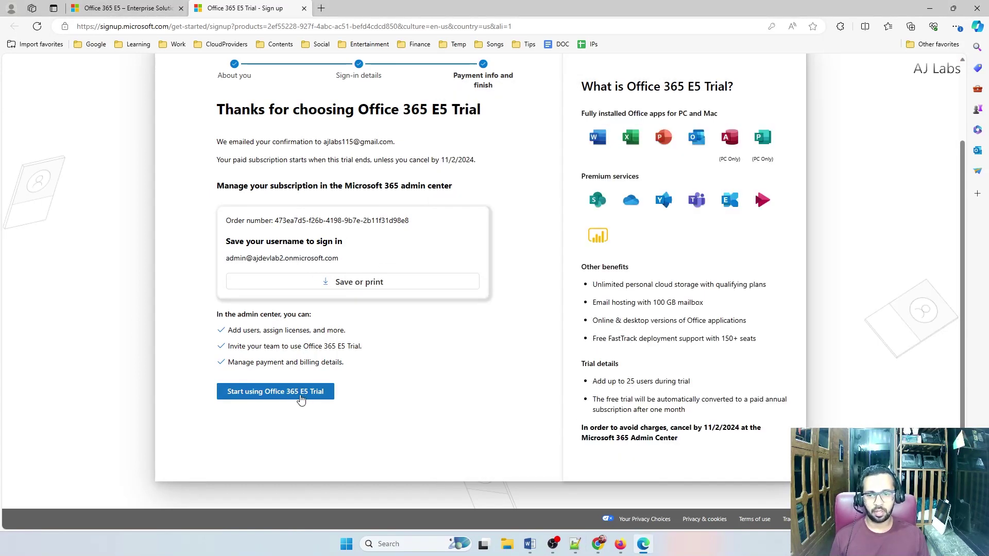
Step: Leave the setup wizard, giving 'Other' as the feedback reason and sending it
{"action": "left_click", "coordinate": [287, 394]}
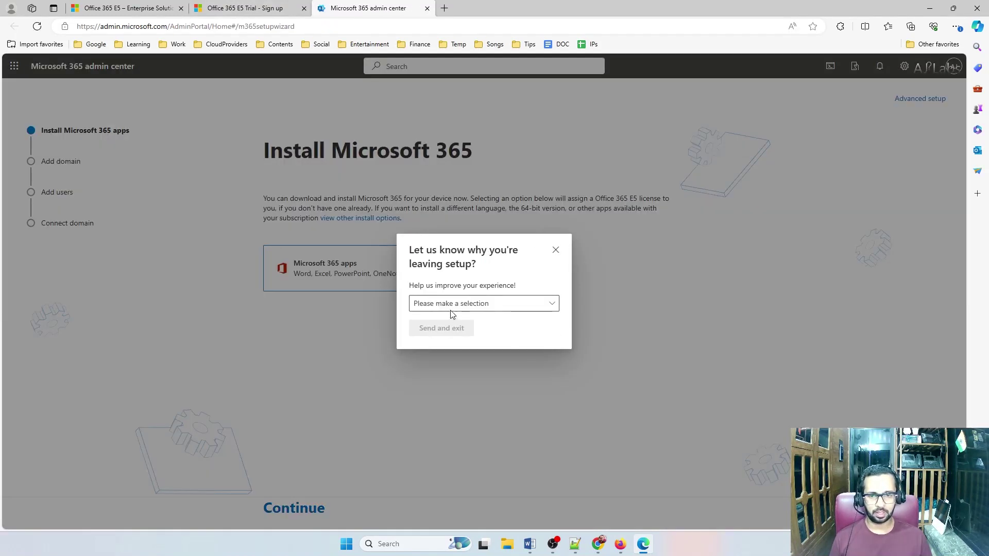
{"action": "left_click", "coordinate": [453, 303]}
{"action": "left_click", "coordinate": [452, 319]}
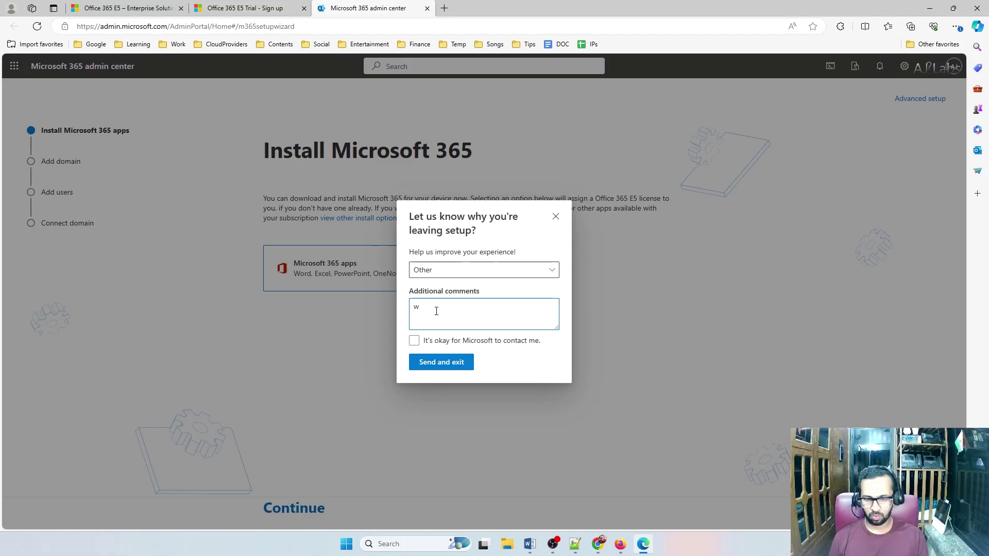
{"action": "left_click", "coordinate": [436, 310]}
{"action": "type", "text": "wlL"}
{"action": "left_click", "coordinate": [442, 362]}
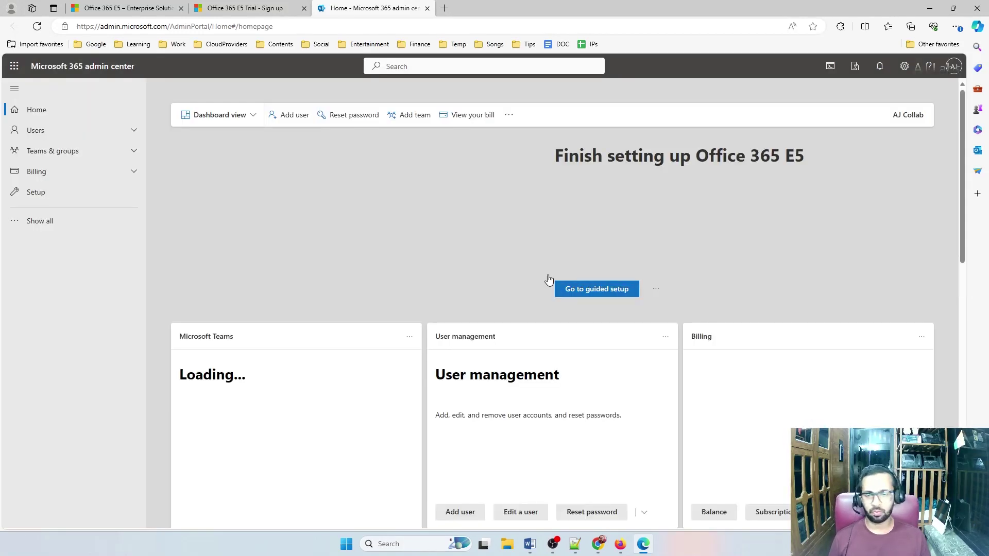
Step: Show the full navigation and go to Billing > Your products
{"action": "left_click", "coordinate": [39, 221]}
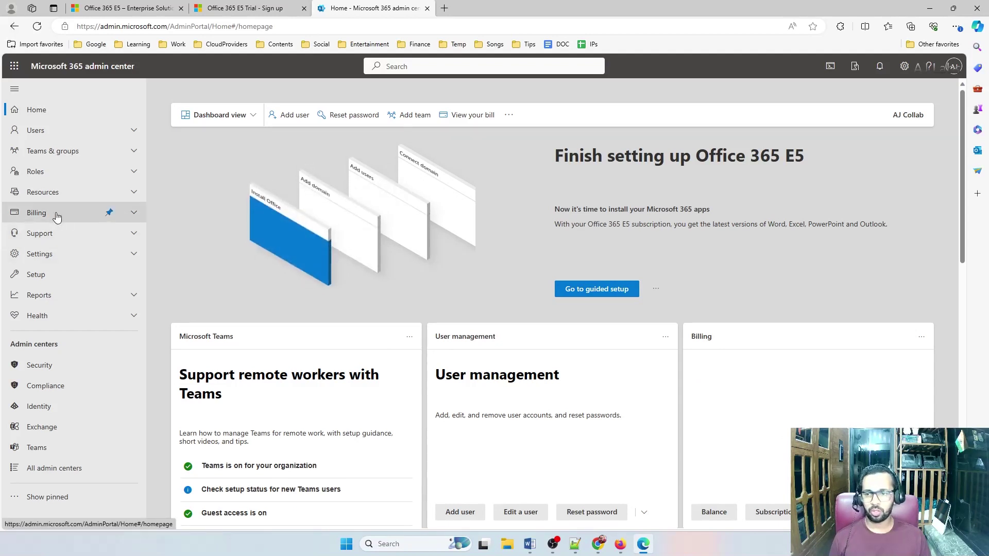
{"action": "left_click", "coordinate": [106, 211]}
{"action": "left_click", "coordinate": [52, 249]}
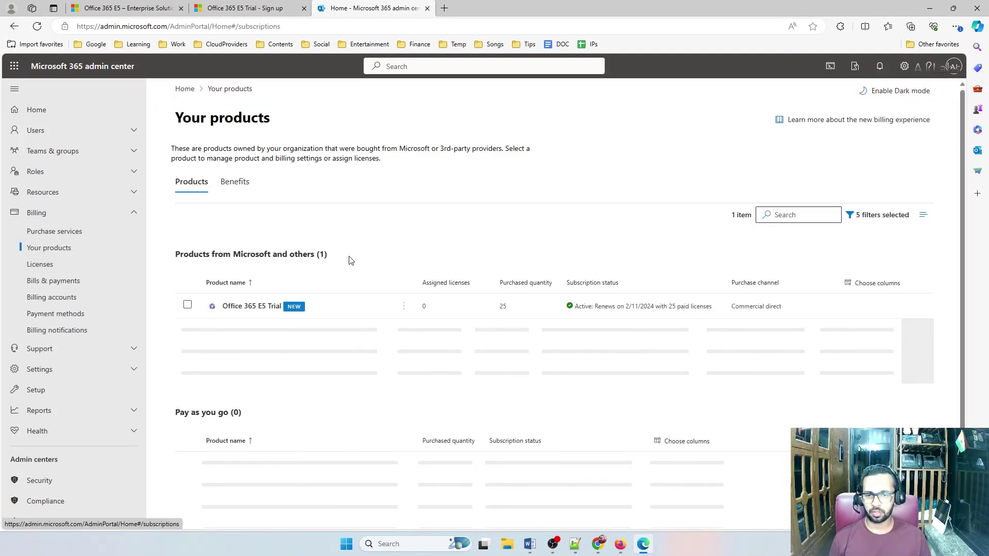
Step: Set recurring billing to Off for the Office 365 E5 Trial subscription and save
{"action": "left_click", "coordinate": [351, 306]}
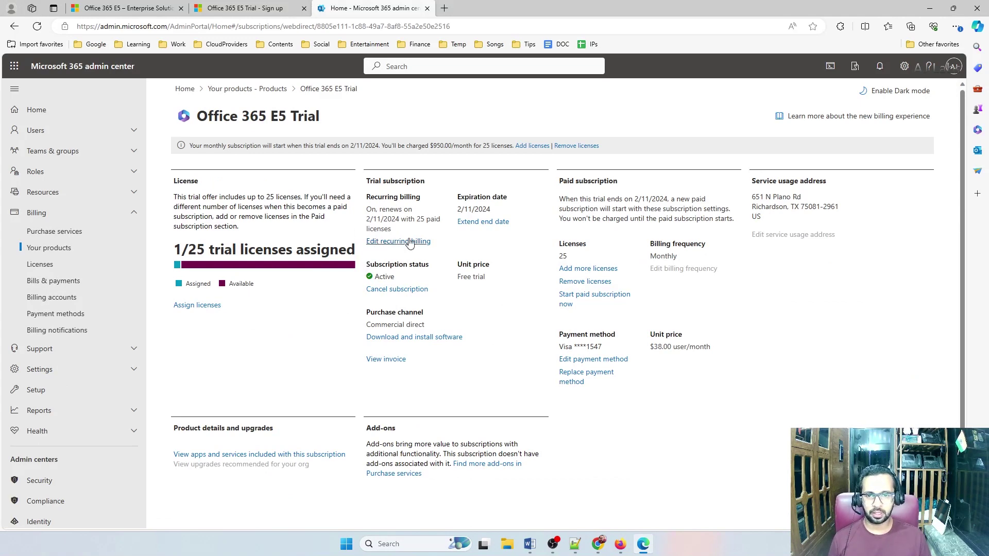
{"action": "left_click", "coordinate": [388, 242]}
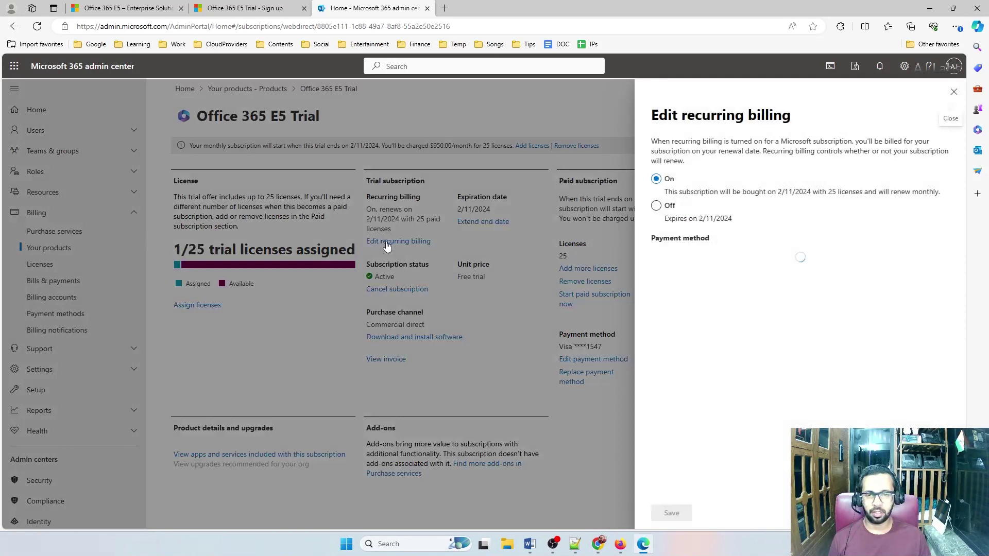
{"action": "left_click", "coordinate": [667, 206]}
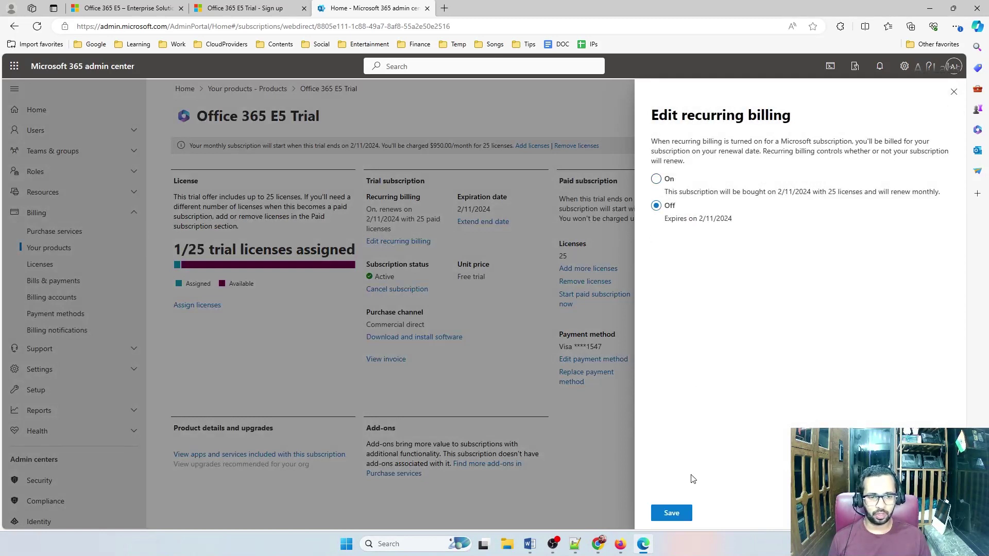
{"action": "left_click", "coordinate": [671, 514]}
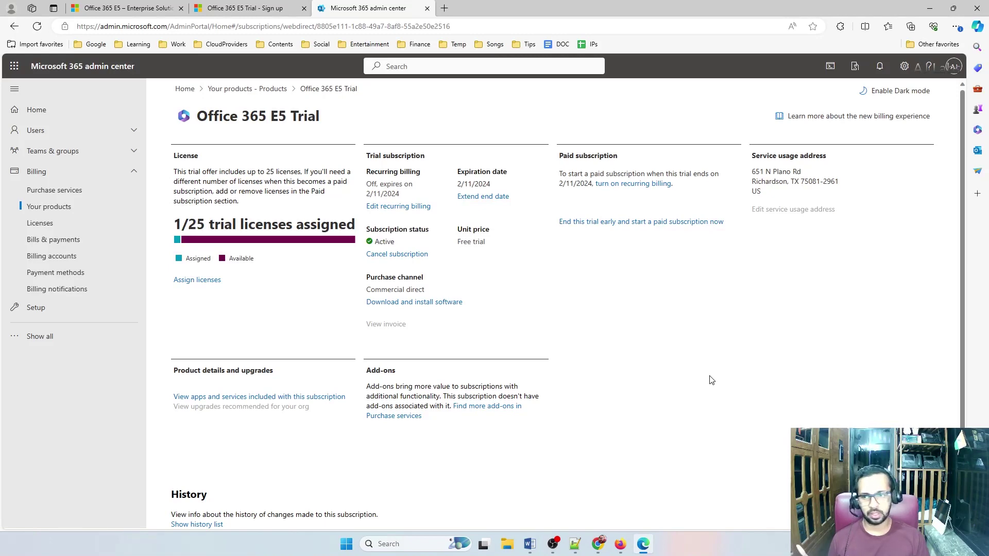
Step: Browse the Teams calling plan add-ons in Purchase services, then return to Setup
{"action": "left_click", "coordinate": [39, 194]}
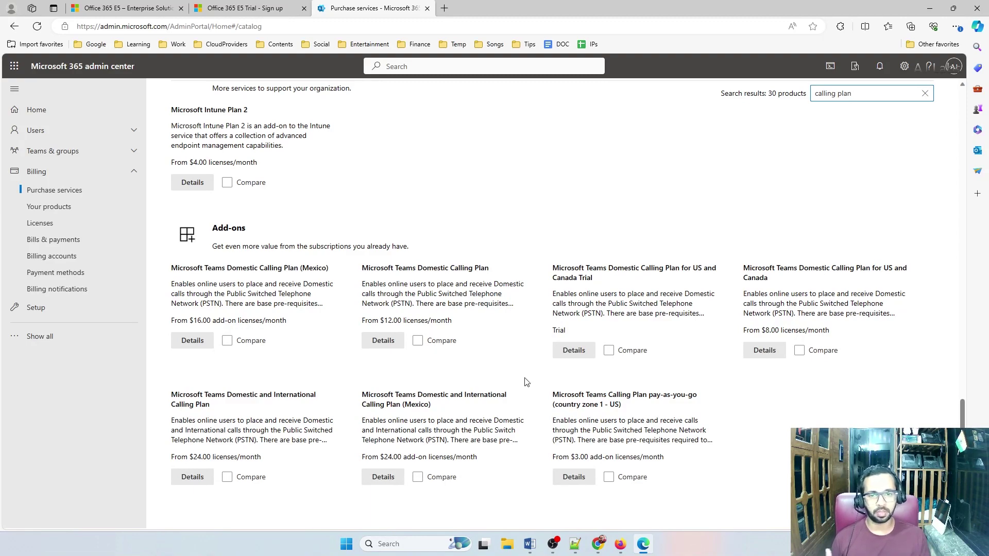
{"action": "scroll", "coordinate": [525, 379], "scroll_direction": "up", "scroll_amount": 15}
{"action": "scroll", "coordinate": [525, 382], "scroll_direction": "up", "scroll_amount": 10}
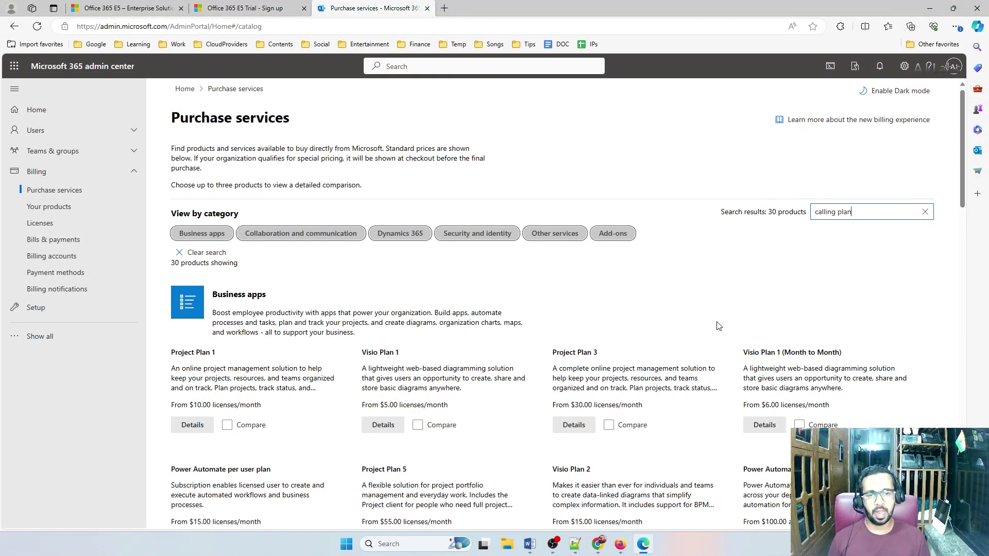
{"action": "left_click", "coordinate": [36, 308]}
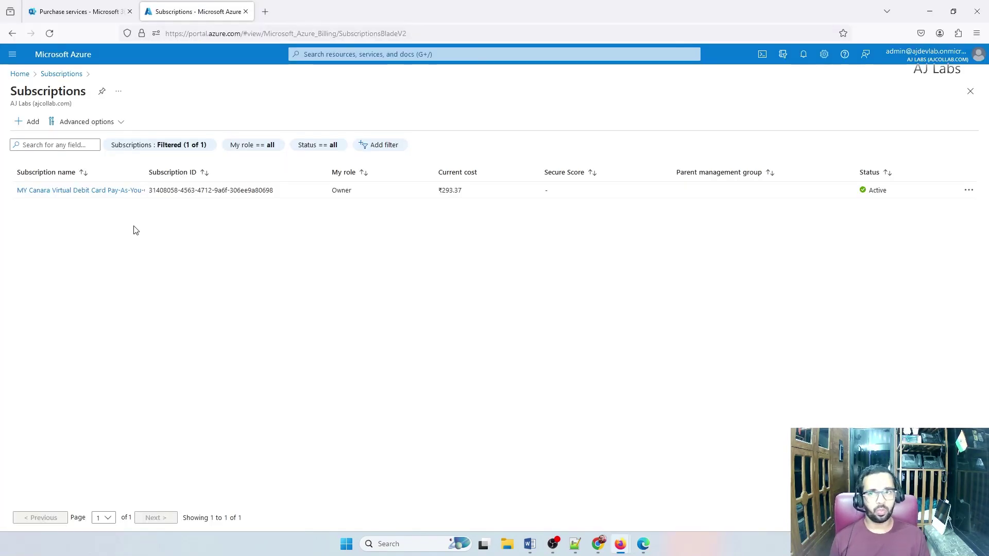
Step: Switch to the Purchase services tab and focus its product category search field
{"action": "left_click", "coordinate": [50, 16]}
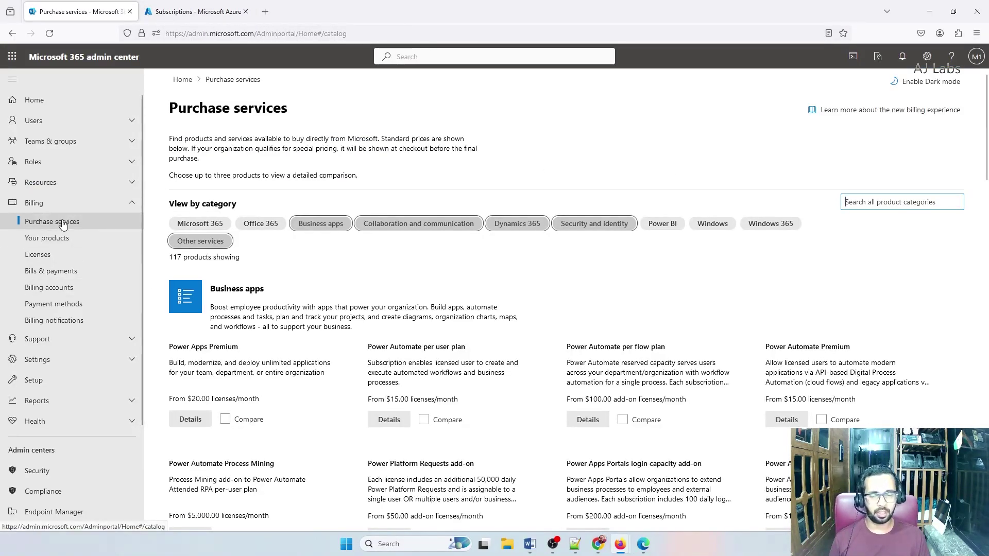
{"action": "left_click", "coordinate": [879, 202]}
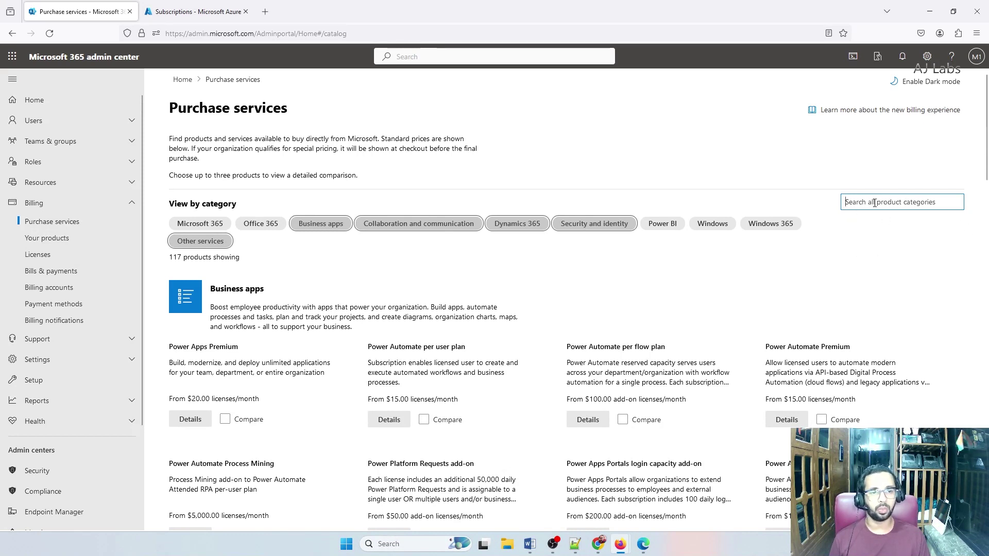
Step: Minimize the current browser and restore the admin center window at Install Microsoft 365 apps
{"action": "left_click", "coordinate": [931, 12]}
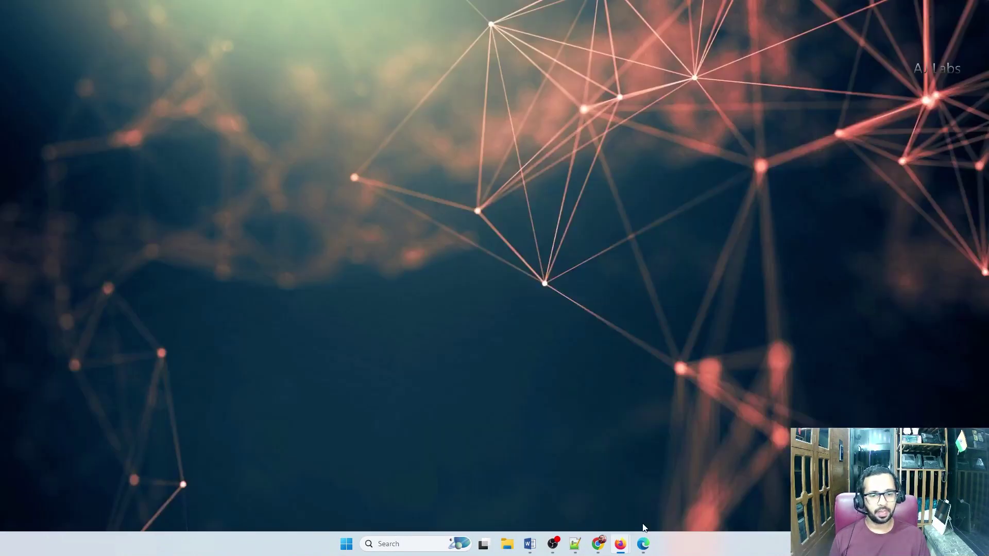
{"action": "left_click", "coordinate": [643, 542]}
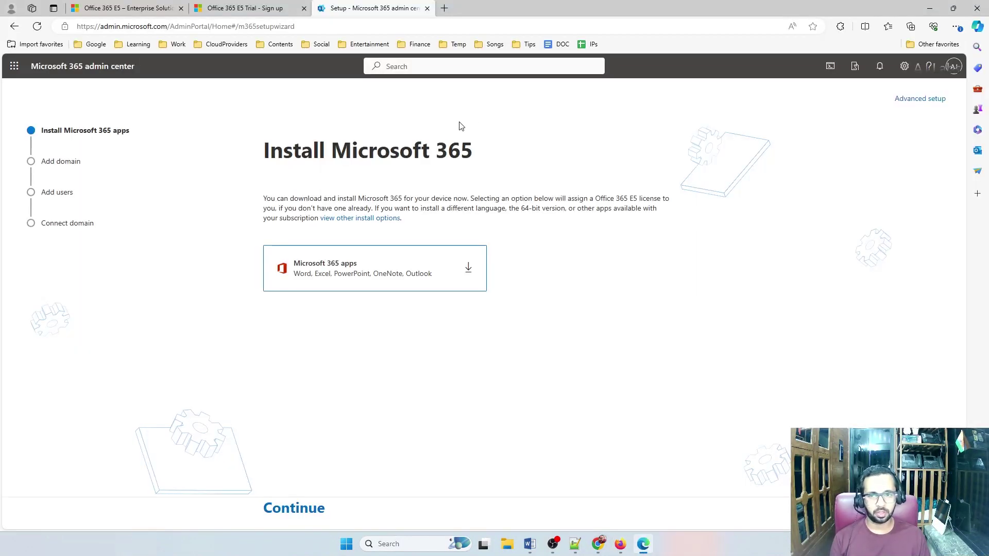